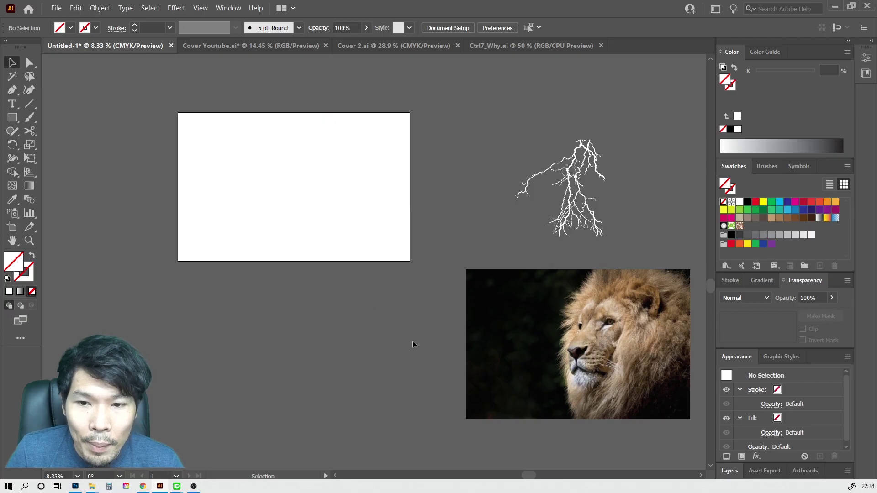
# - Drag the lion photo from beside the artboard onto the blank artboard
pyautogui.moveTo(599, 340); pyautogui.dragTo(338, 185)
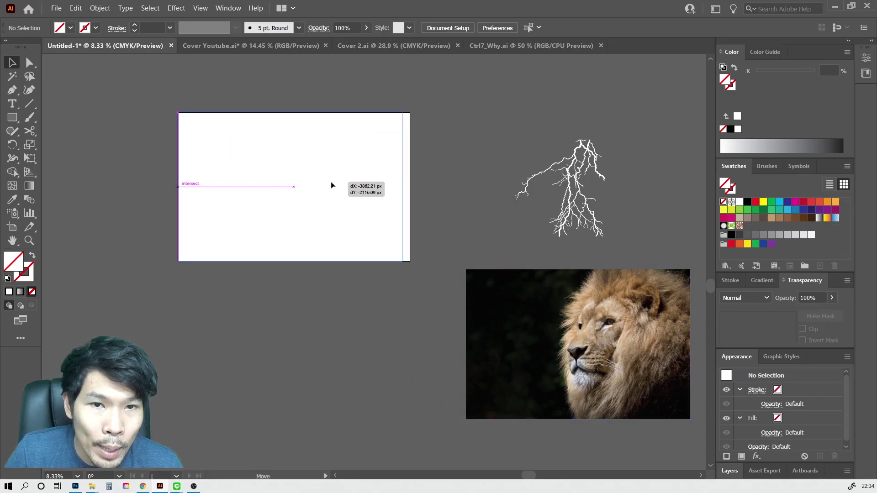
pyautogui.moveTo(338, 185); pyautogui.dragTo(337, 184)
# - Stack a pasted copy exactly over the lion photo and image-trace it with the Default preset
pyautogui.hotkey('ctrl', '+')
pyautogui.moveTo(533, 223); pyautogui.dragTo(507, 222)
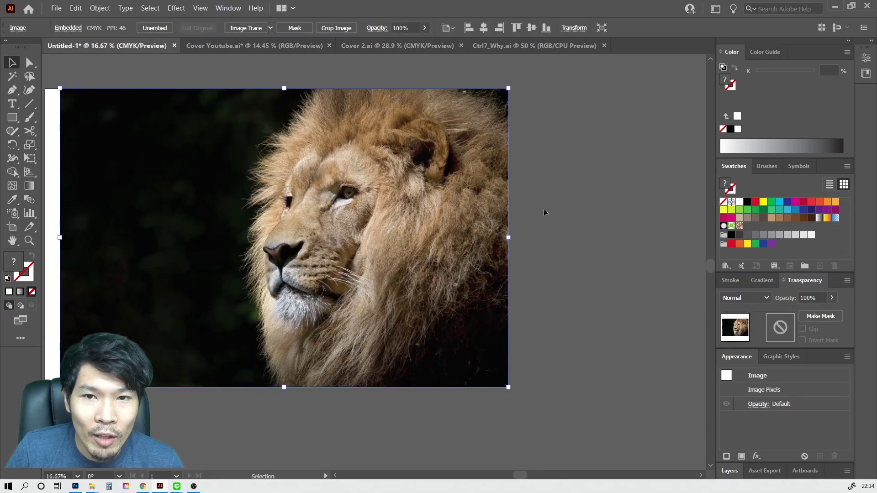
pyautogui.hotkey('ctrl', 'c')
pyautogui.hotkey('ctrl', 'v')
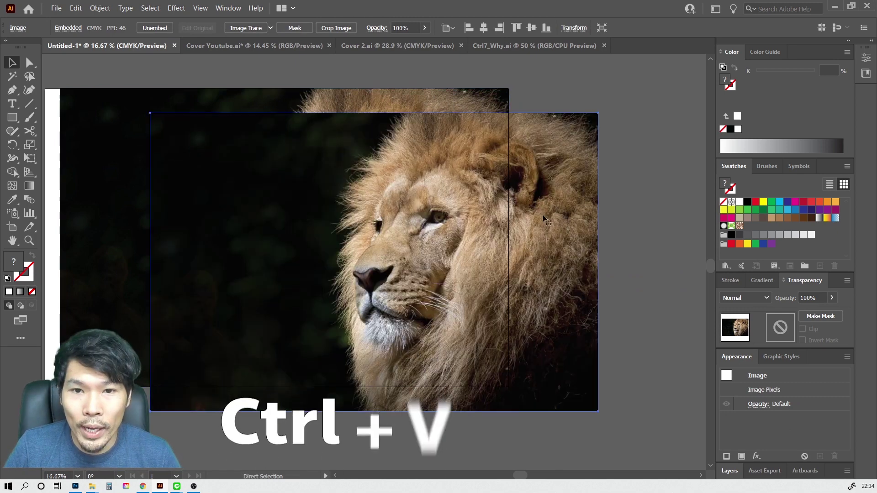
pyautogui.hotkey('ctrl', 'v')
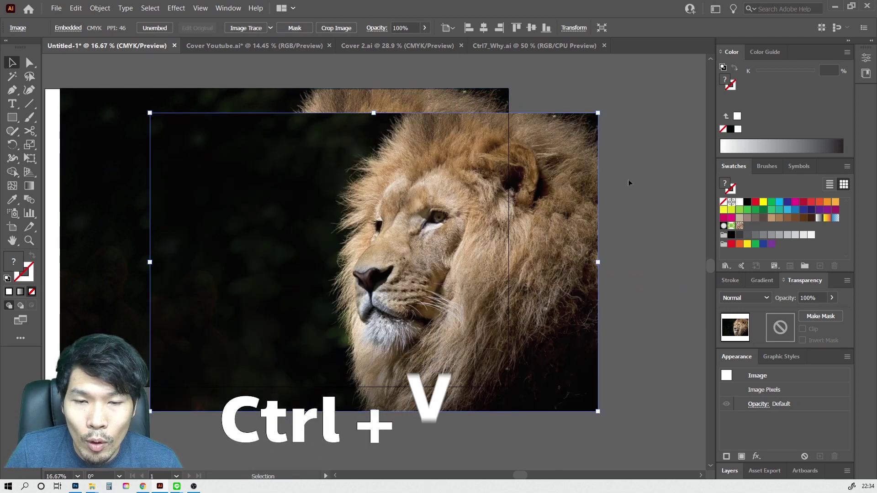
pyautogui.moveTo(545, 233); pyautogui.dragTo(492, 184)
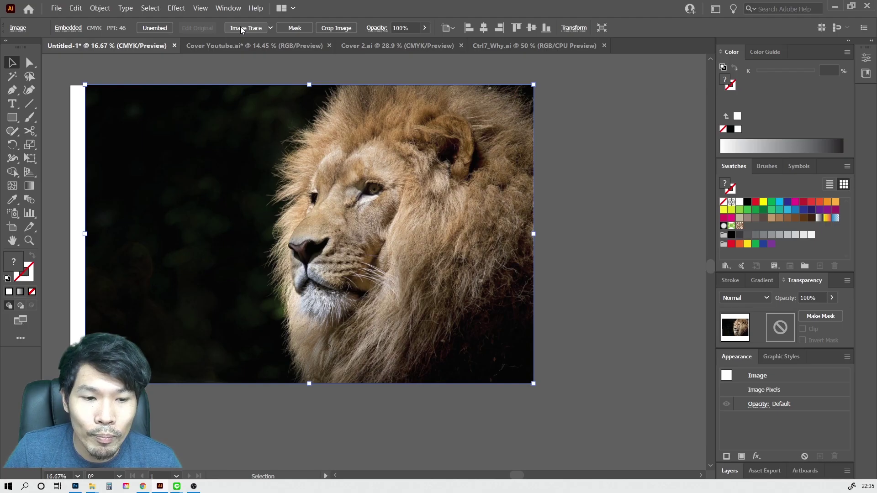
pyautogui.click(241, 29)
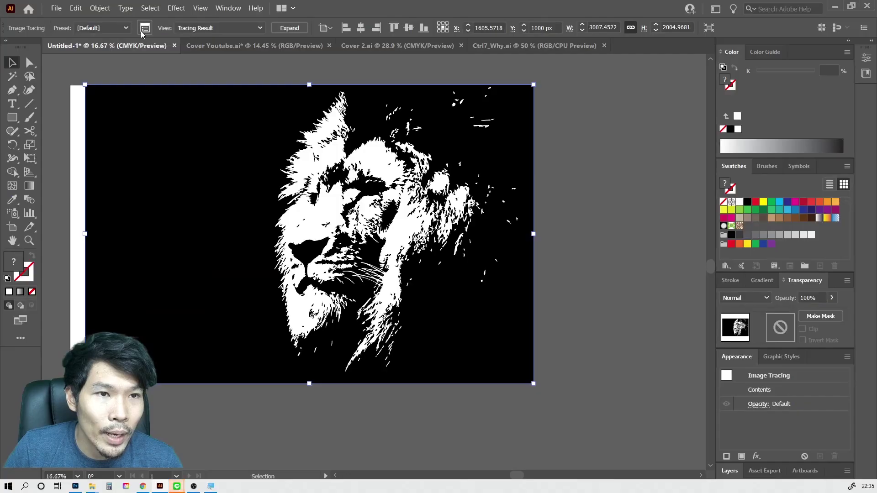
# - Lower the Image Trace threshold to 51 and expand the tracing into grouped paths
pyautogui.click(141, 31)
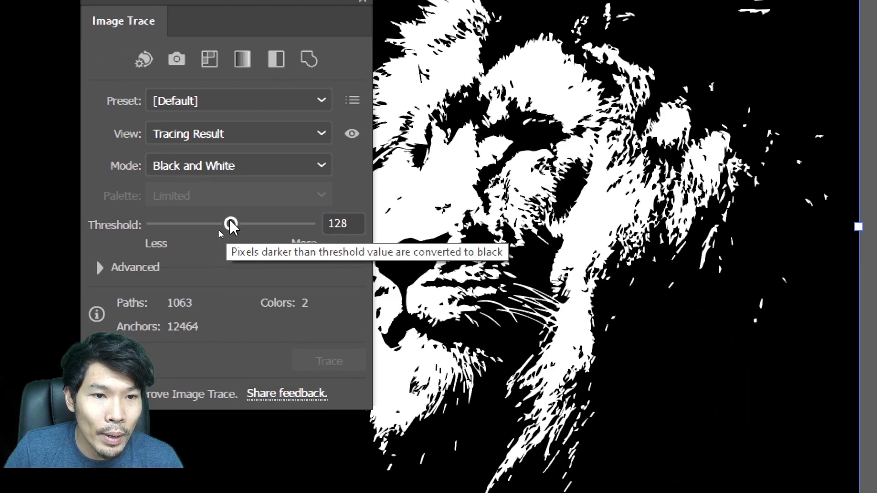
pyautogui.moveTo(219, 233); pyautogui.dragTo(189, 224)
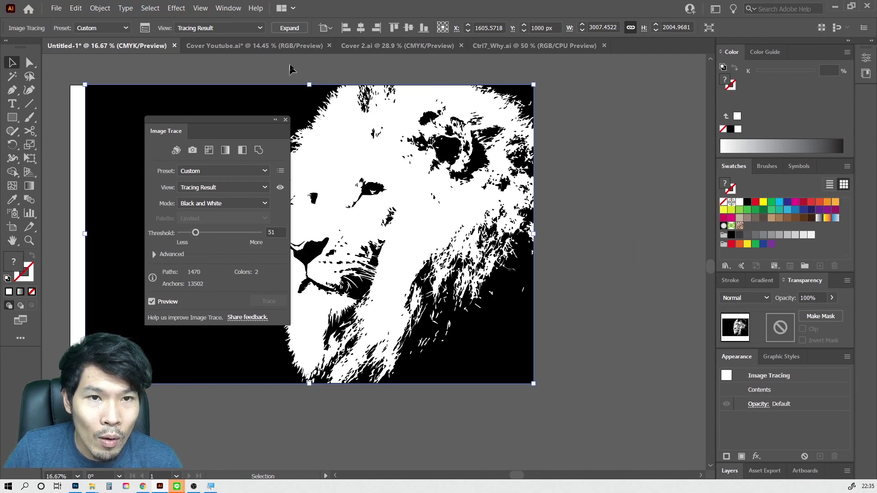
pyautogui.click(290, 28)
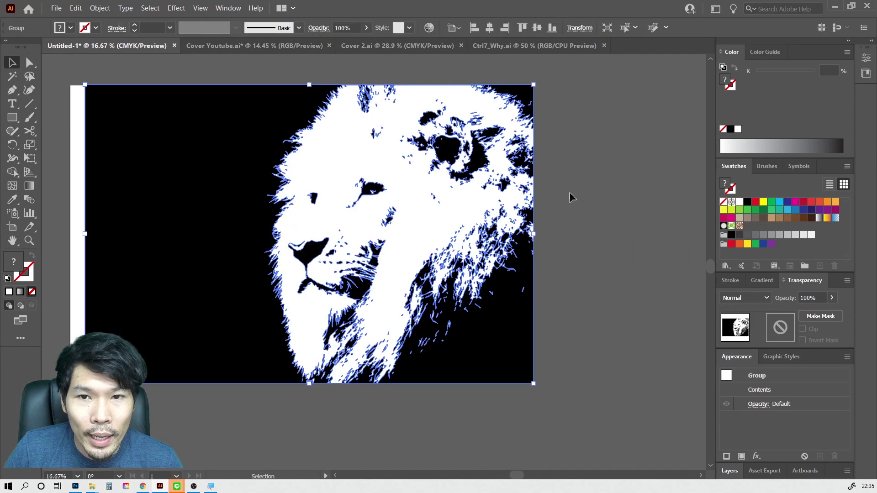
# - Isolate the traced group and cut out the white lion compound path
pyautogui.doubleClick(323, 161)
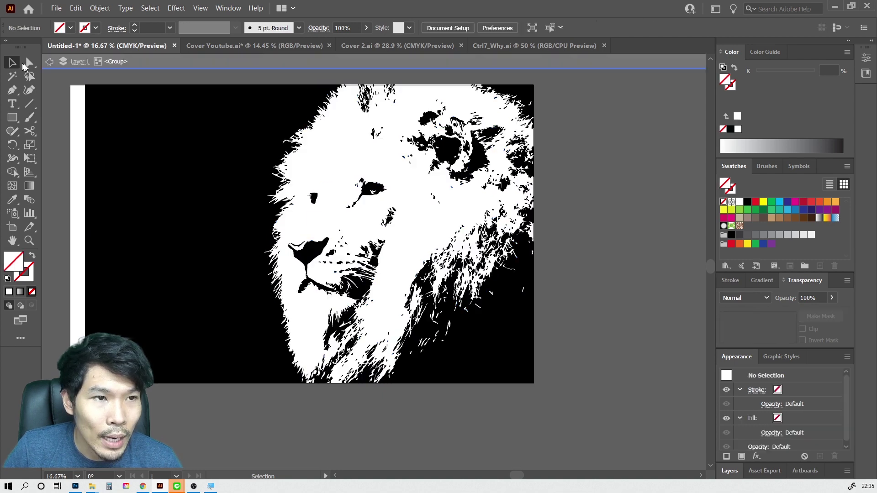
pyautogui.moveTo(30, 62); pyautogui.dragTo(91, 76)
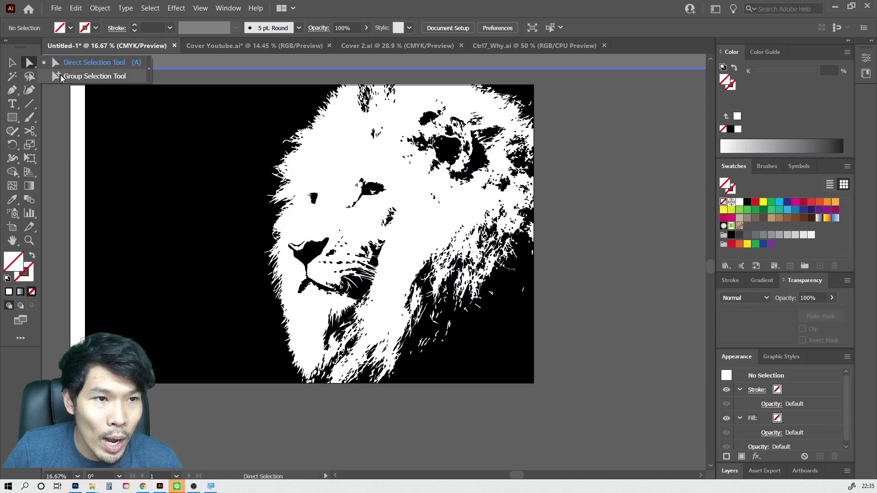
pyautogui.click(329, 103)
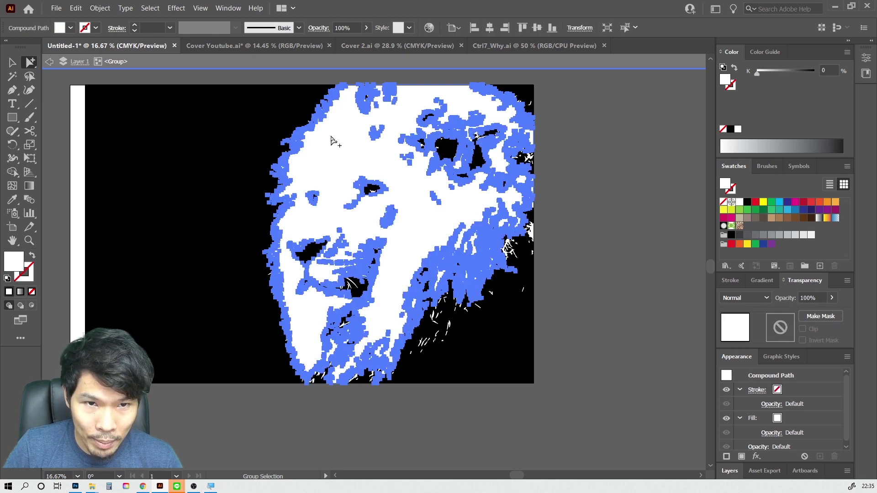
pyautogui.hotkey('ctrl', 'x')
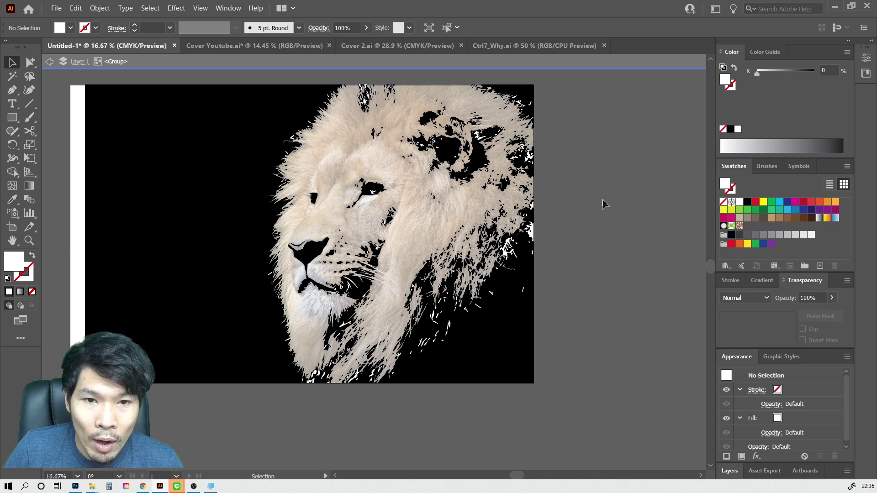
# - Remove the remaining black trace and paste the white lion shape back in front
pyautogui.press('Escape')
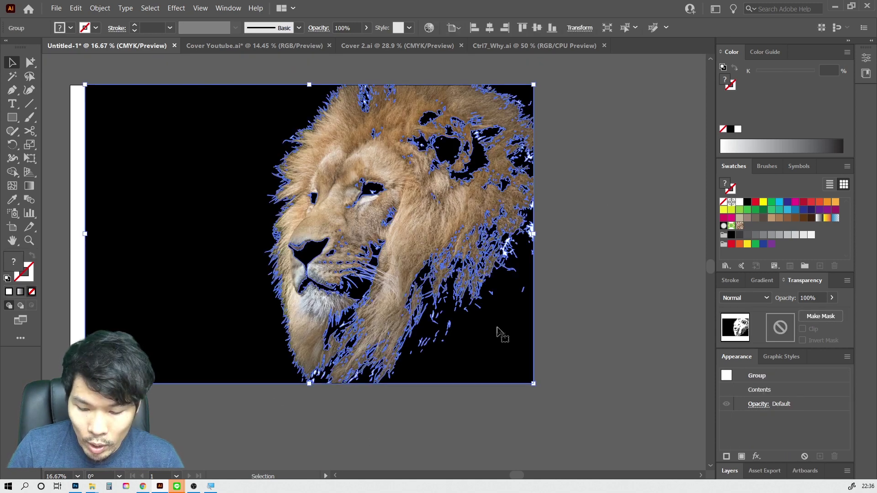
pyautogui.hotkey('ctrl', 'shift', 'a')
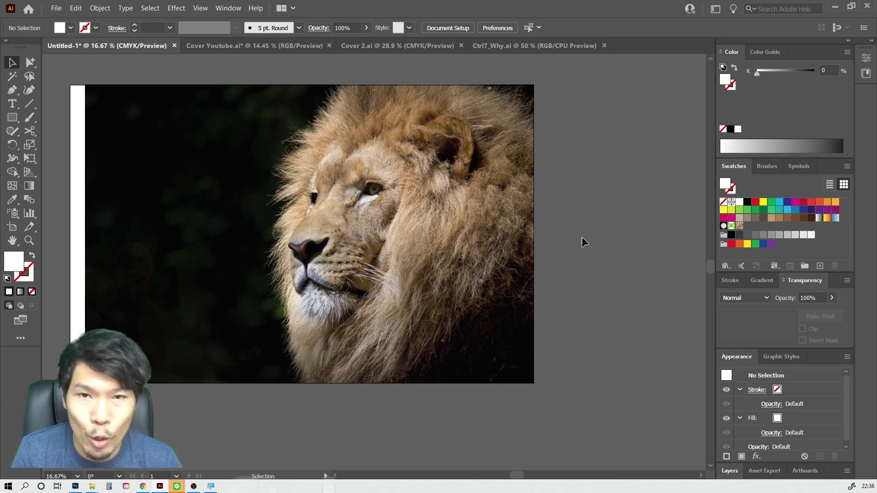
pyautogui.hotkey('ctrl', 'f')
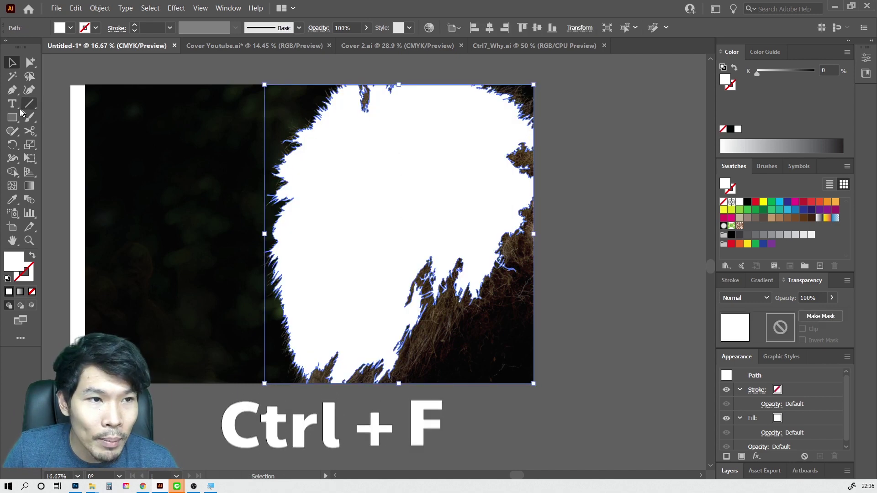
# - Draw a white rectangle over the artboard's right side and reselect the white lion shape
pyautogui.click(12, 118)
pyautogui.moveTo(350, 85); pyautogui.dragTo(534, 384)
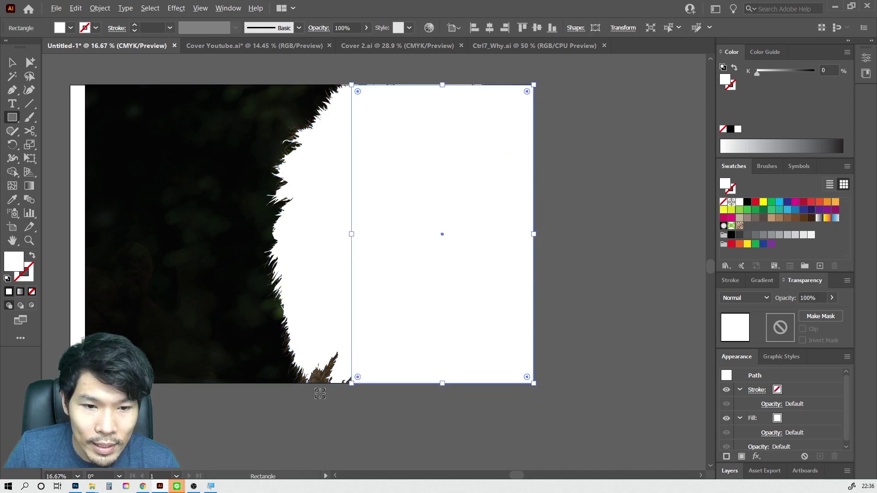
pyautogui.press('v')
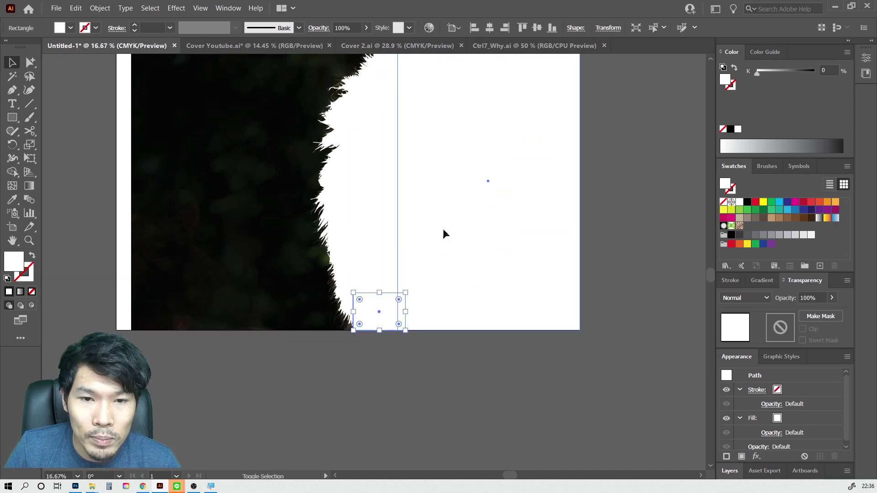
pyautogui.click(343, 218)
# - Try moving the white lion shape to the right, then undo the move
pyautogui.keyDown('alt'); pyautogui.scroll(-1, 368, 253); pyautogui.keyUp('alt')
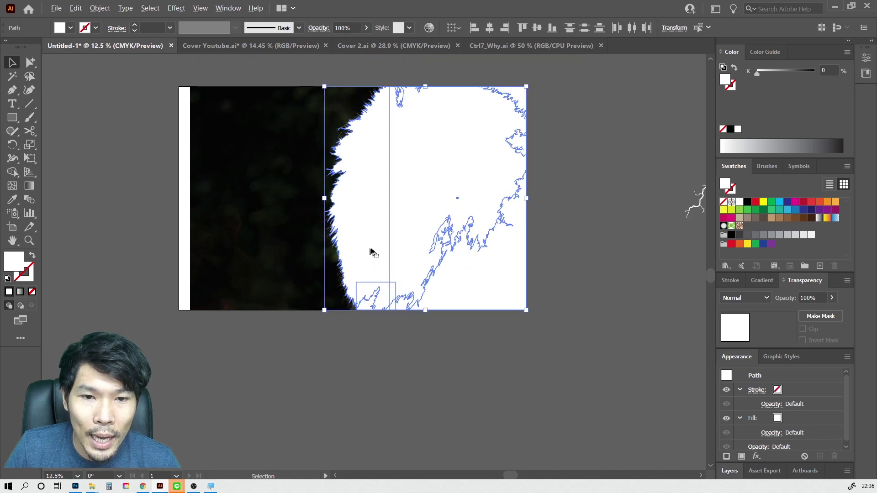
pyautogui.hscroll(3, 368, 253)
pyautogui.moveTo(297, 274); pyautogui.dragTo(513, 317)
pyautogui.hotkey('ctrl', 'z')
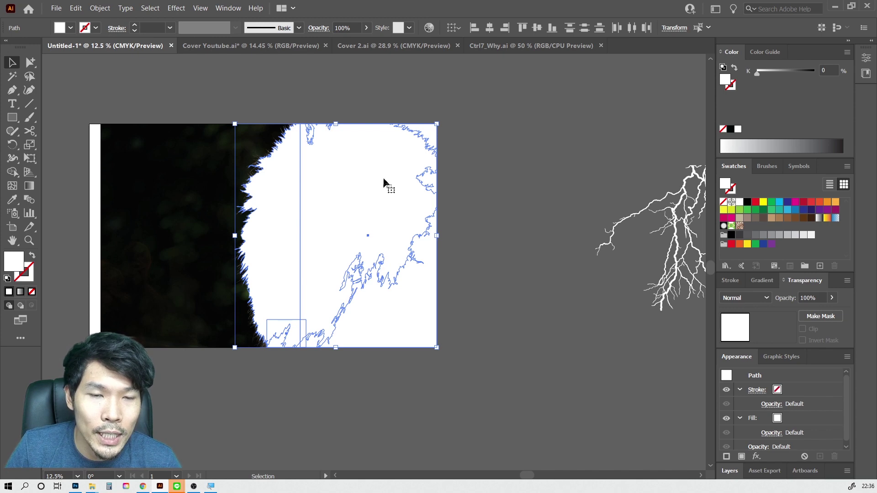
pyautogui.click(229, 8)
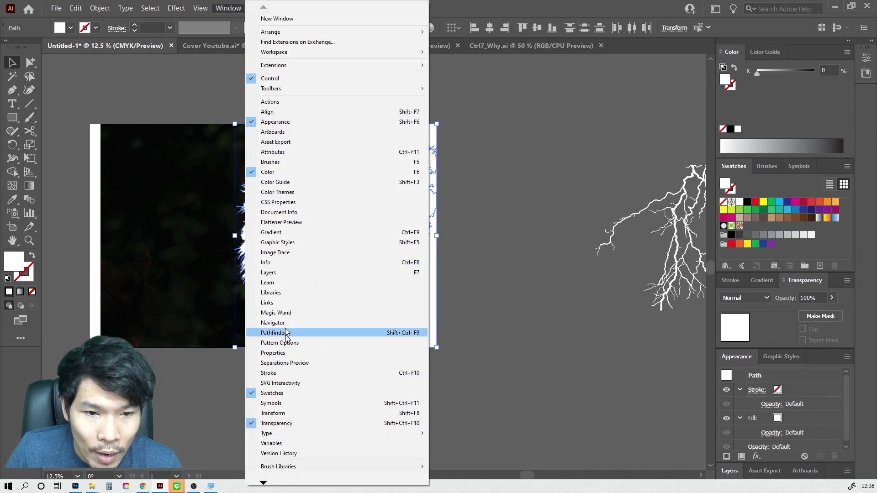
# - Unite the white lion shape and rectangle with Pathfinder and make a compound path (Ctrl+8)
pyautogui.click(284, 333)
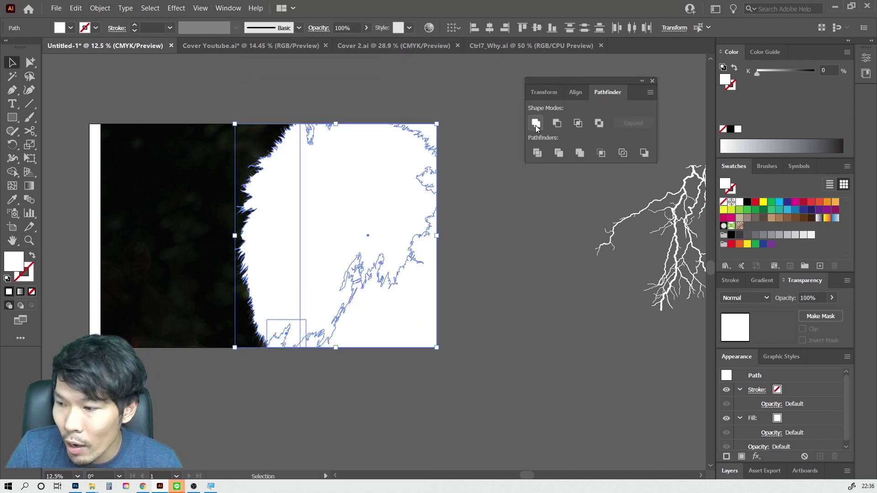
pyautogui.click(535, 123)
pyautogui.hscroll(-2, 409, 233)
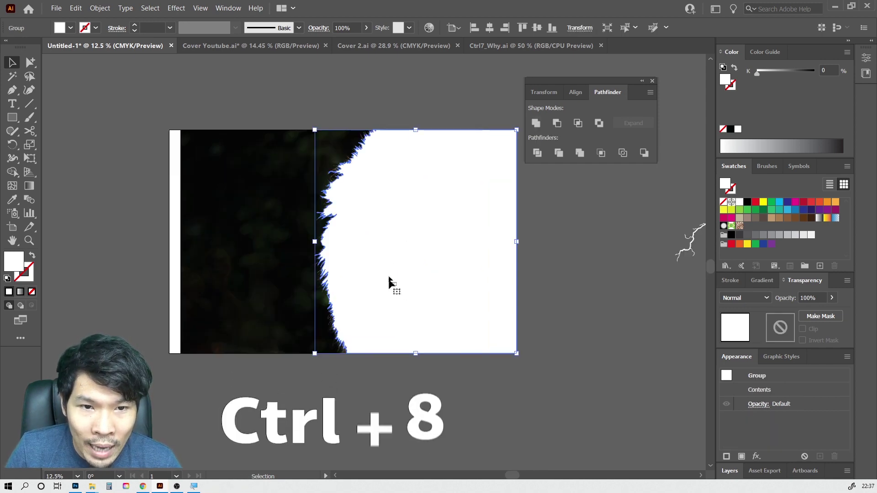
pyautogui.hotkey('ctrl', '8')
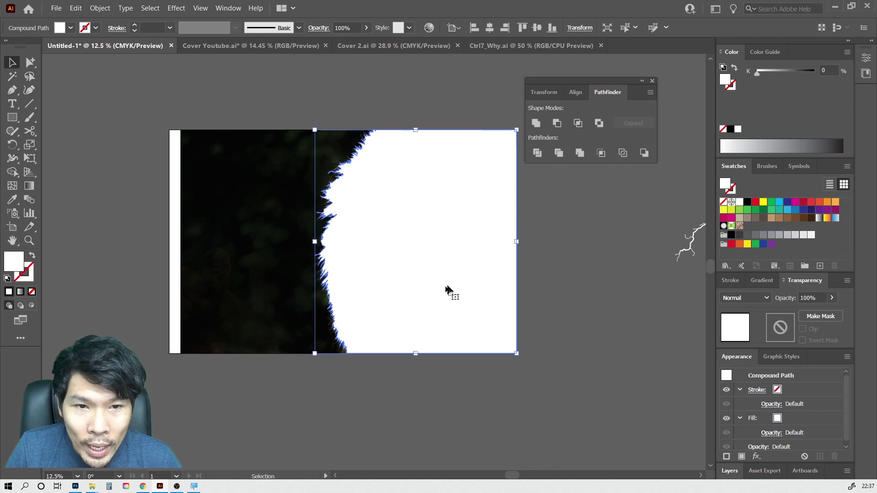
# - Select the white compound path together with the lion photo
pyautogui.click(536, 195)
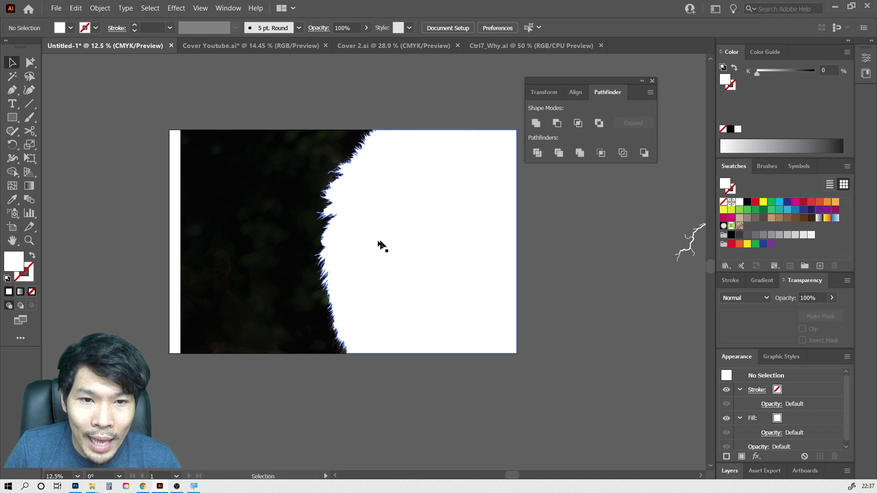
pyautogui.click(426, 198)
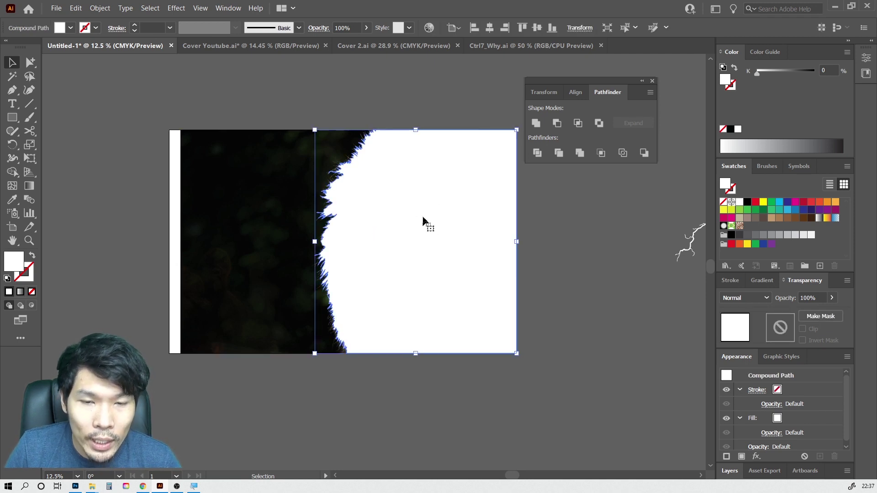
pyautogui.keyDown('shift'); pyautogui.click(247, 234); pyautogui.keyUp('shift')
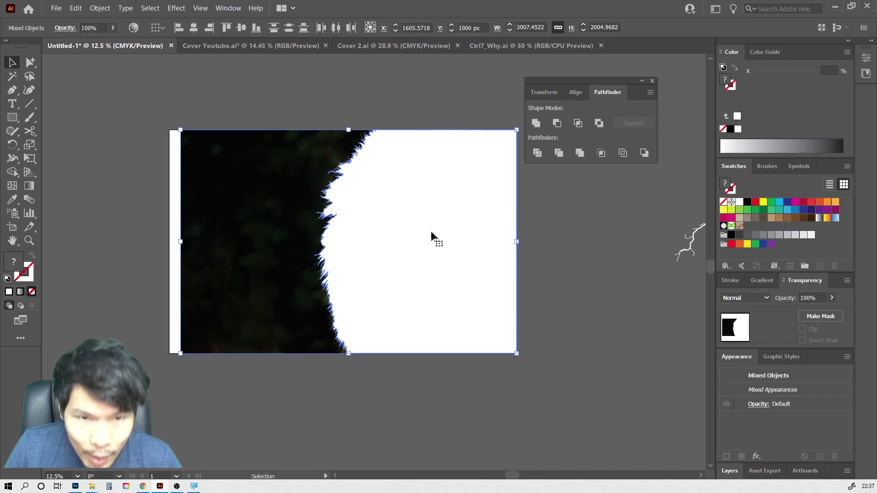
# - Make a clipping mask of the lion photo with the white shape, accepting the warning
pyautogui.rightClick(418, 246)
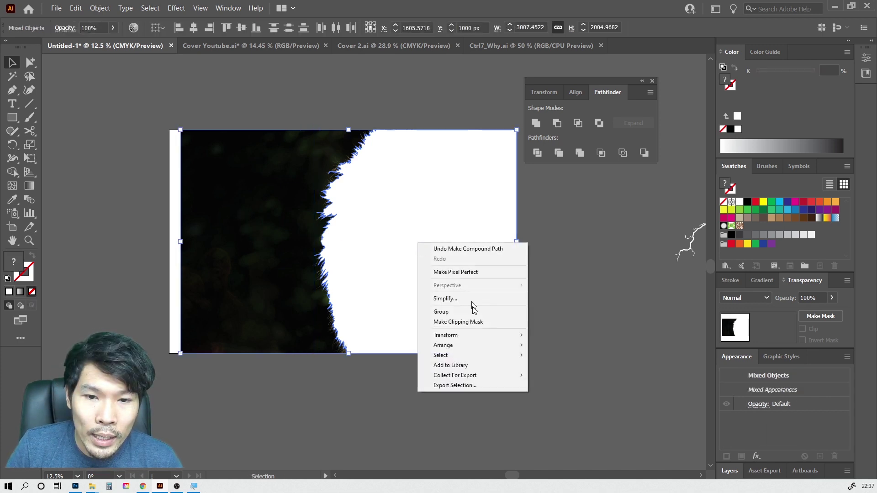
pyautogui.click(469, 322)
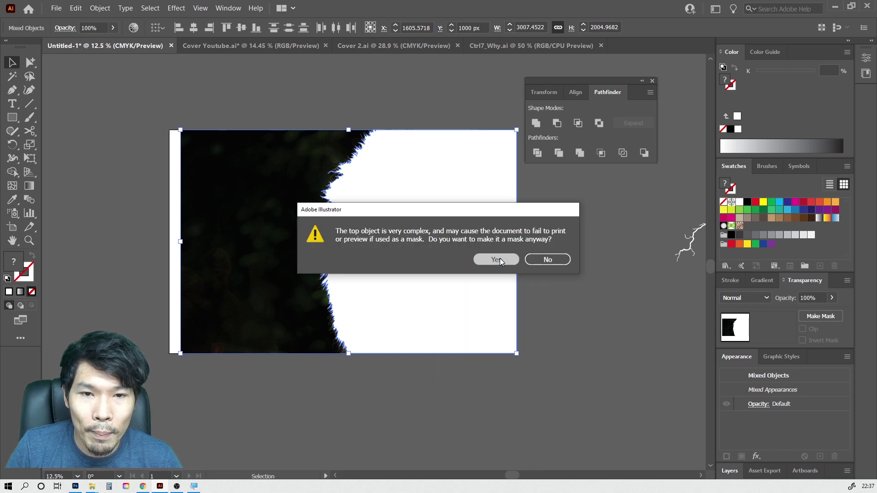
pyautogui.click(499, 258)
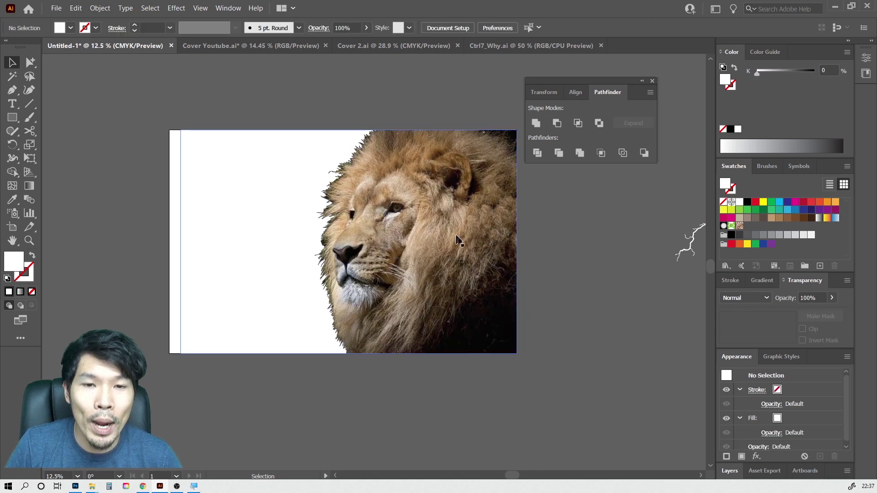
pyautogui.hotkey('ctrl', 'a')
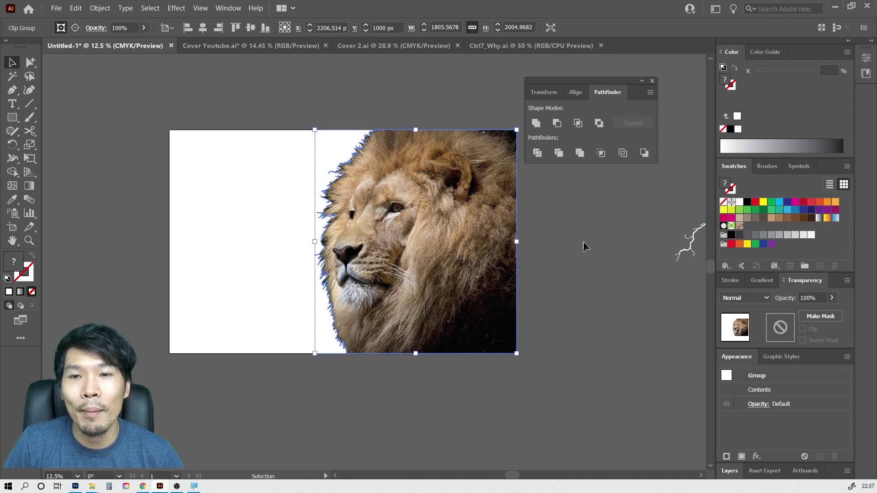
# - Move the lightning artwork left, closer to the clipped lion
pyautogui.click(582, 242)
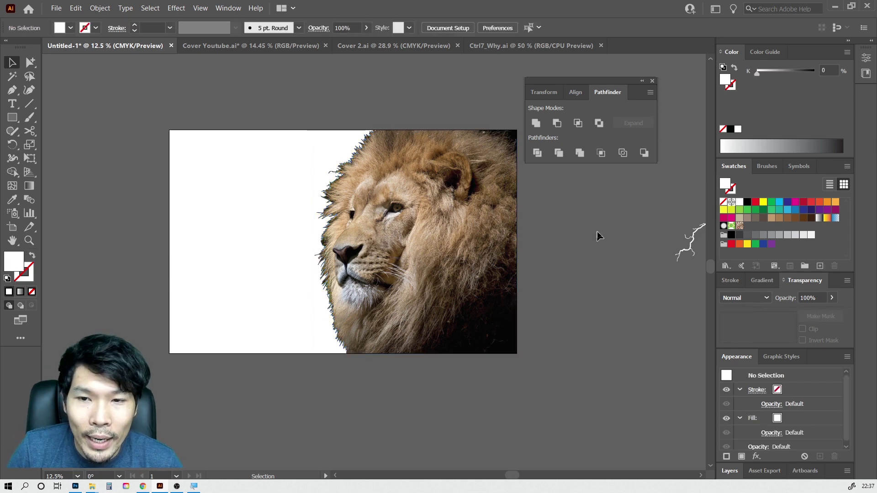
pyautogui.moveTo(598, 236); pyautogui.dragTo(465, 239)
pyautogui.moveTo(653, 214); pyautogui.dragTo(487, 233)
pyautogui.click(592, 272)
pyautogui.scroll(1, 505, 249)
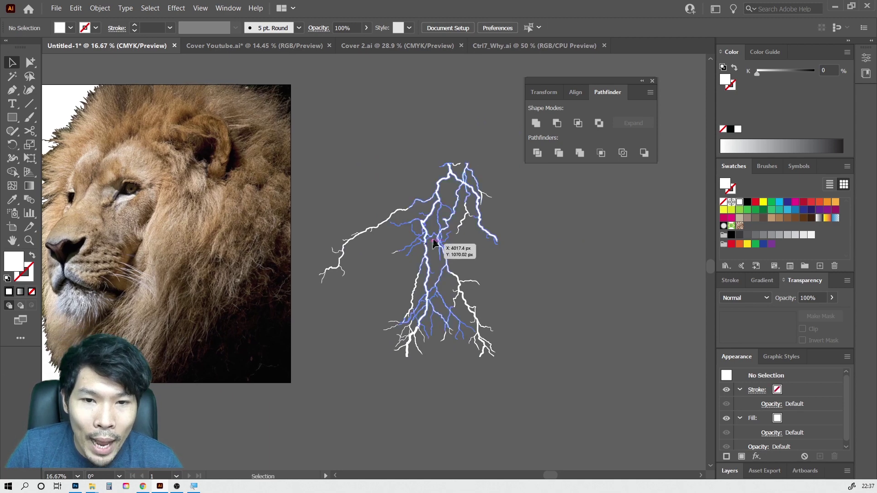
# - Drag the selected lightning group into the Brushes panel to create a new brush
pyautogui.click(470, 242)
pyautogui.scroll(1, 457, 256)
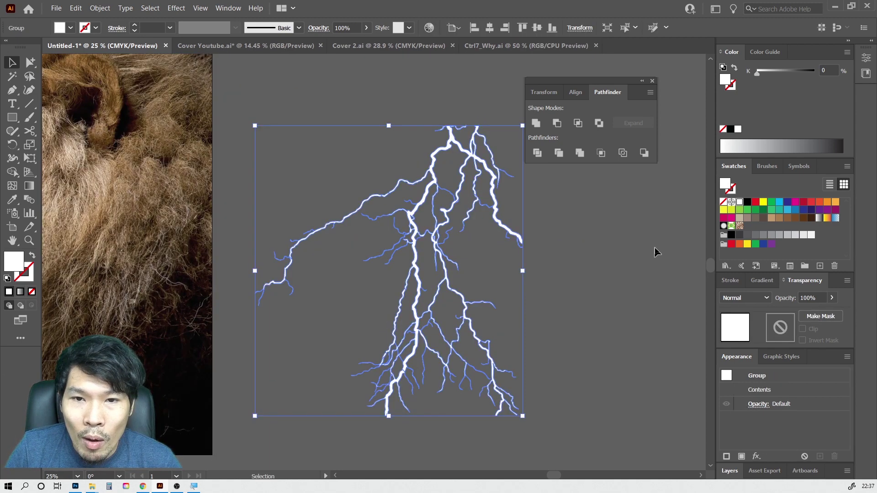
pyautogui.click(767, 166)
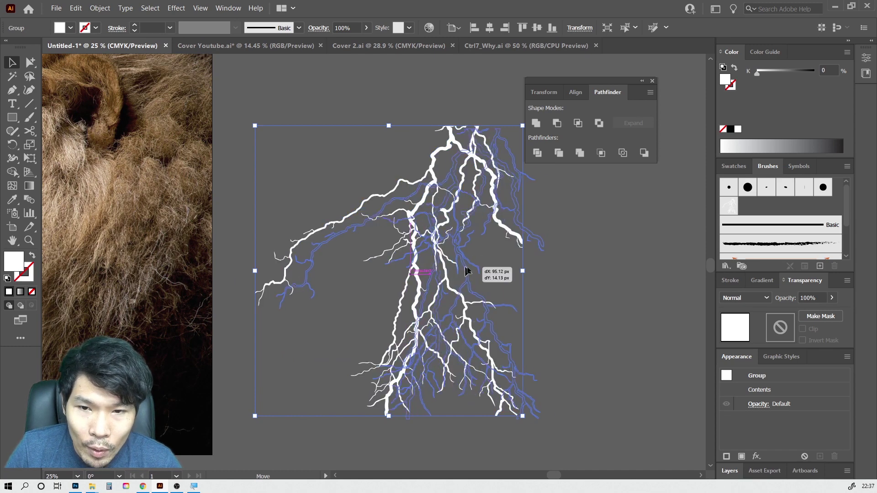
pyautogui.moveTo(445, 267); pyautogui.dragTo(777, 219)
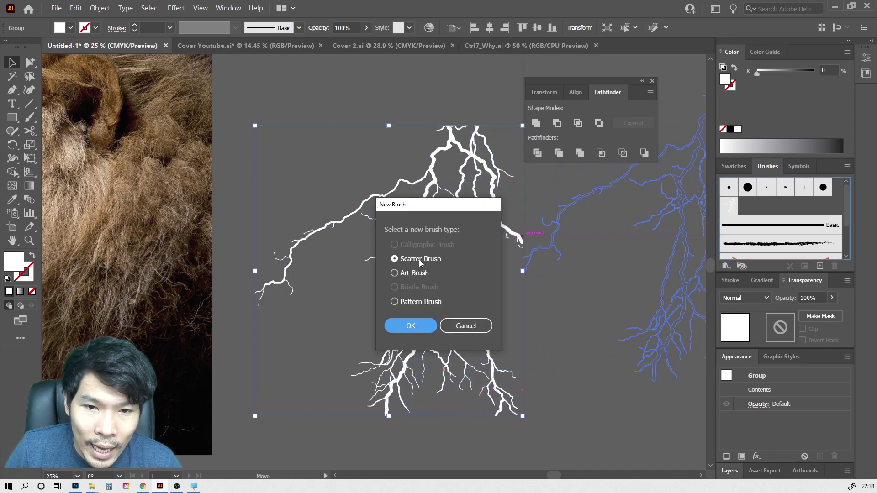
# - Choose Scatter Brush and set Size, Spacing and Rotation variation to Random
pyautogui.click(408, 326)
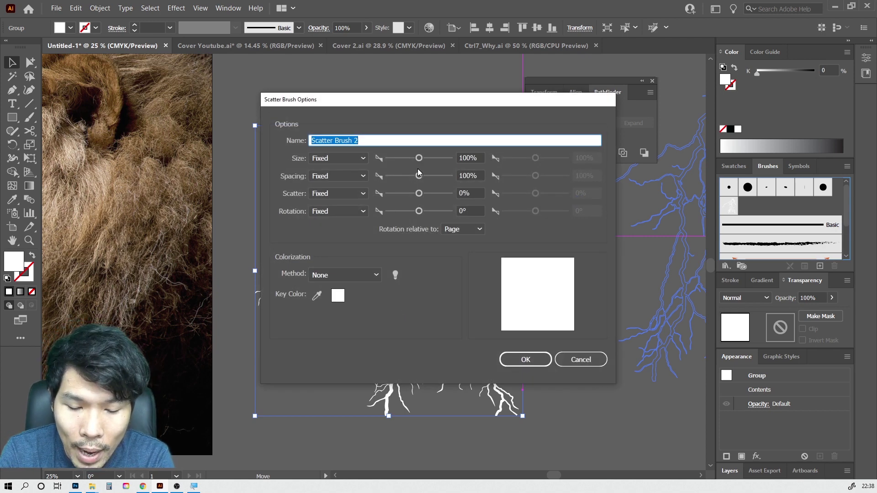
pyautogui.moveTo(420, 158); pyautogui.dragTo(399, 160)
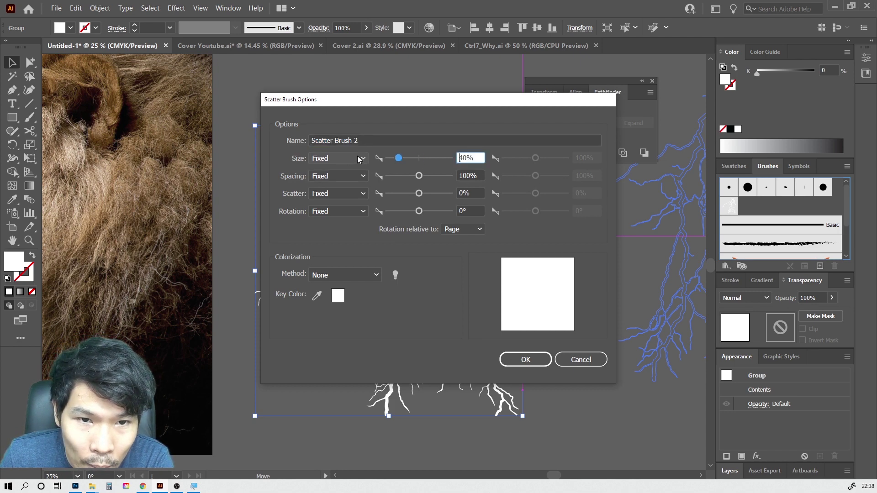
pyautogui.click(338, 158)
pyautogui.click(333, 183)
pyautogui.click(338, 176)
pyautogui.click(333, 201)
pyautogui.click(338, 211)
pyautogui.click(339, 238)
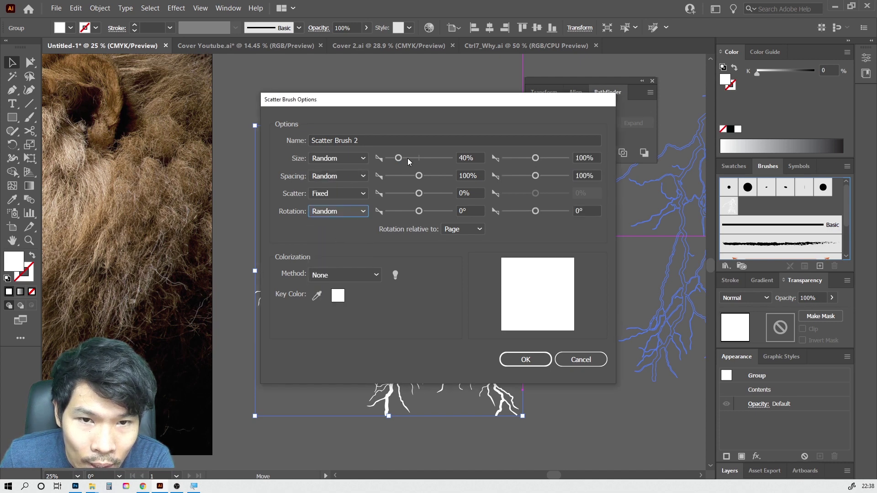
# - Set size 36–180%, spacing 39–88% and rotation −180° to 180°, then confirm
pyautogui.moveTo(401, 158); pyautogui.dragTo(400, 158)
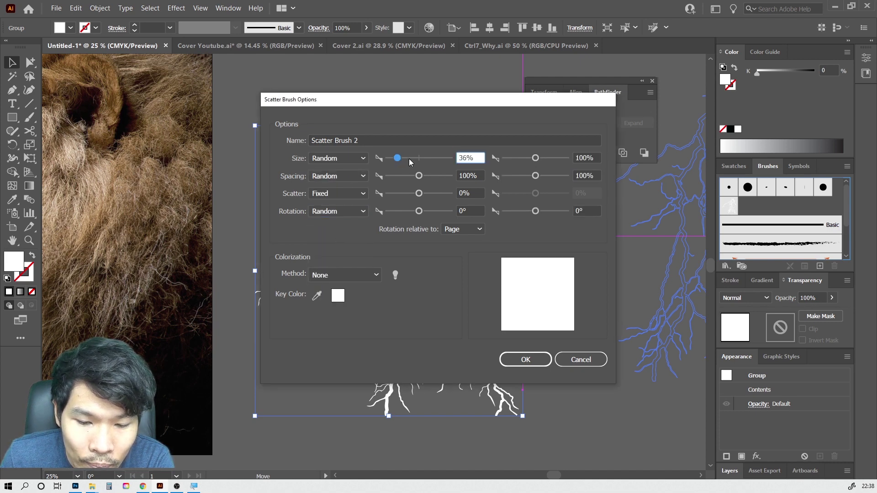
pyautogui.moveTo(537, 158); pyautogui.dragTo(539, 158)
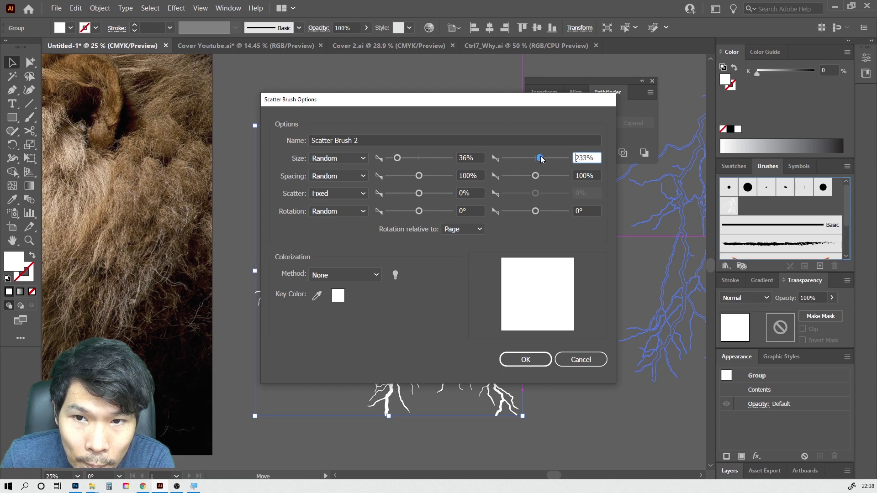
pyautogui.click(419, 176)
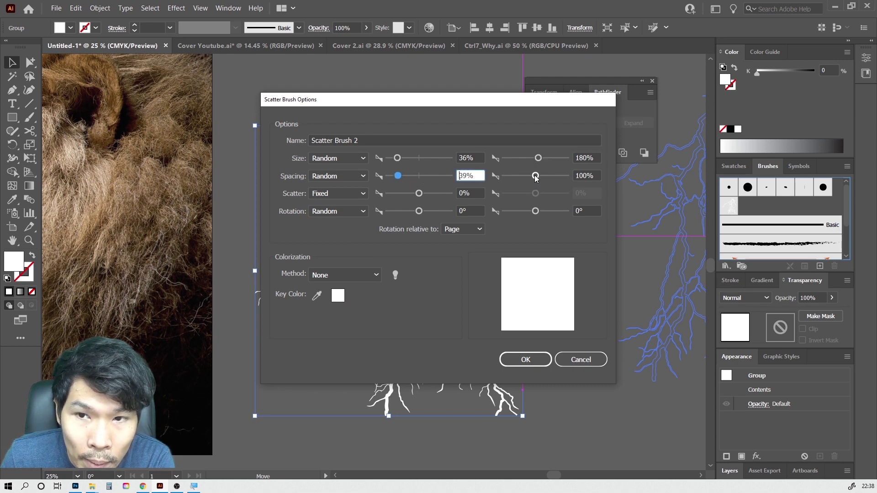
pyautogui.moveTo(536, 178); pyautogui.dragTo(535, 179)
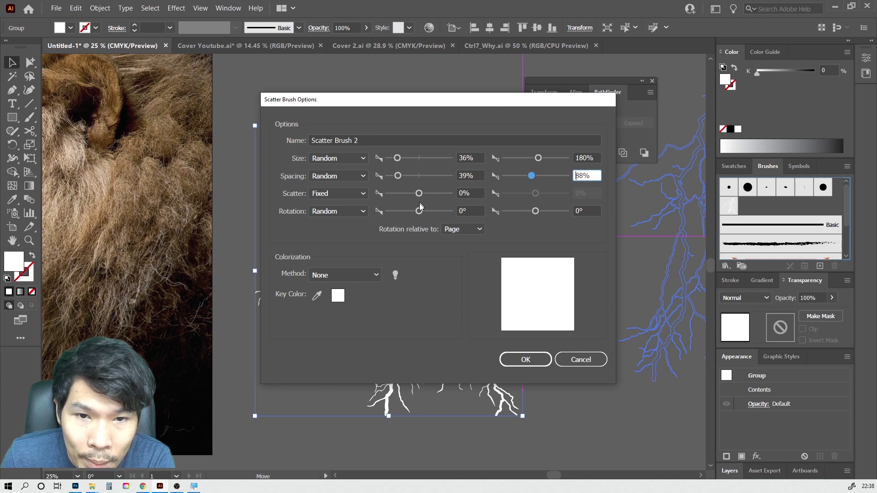
pyautogui.moveTo(419, 212); pyautogui.dragTo(405, 217)
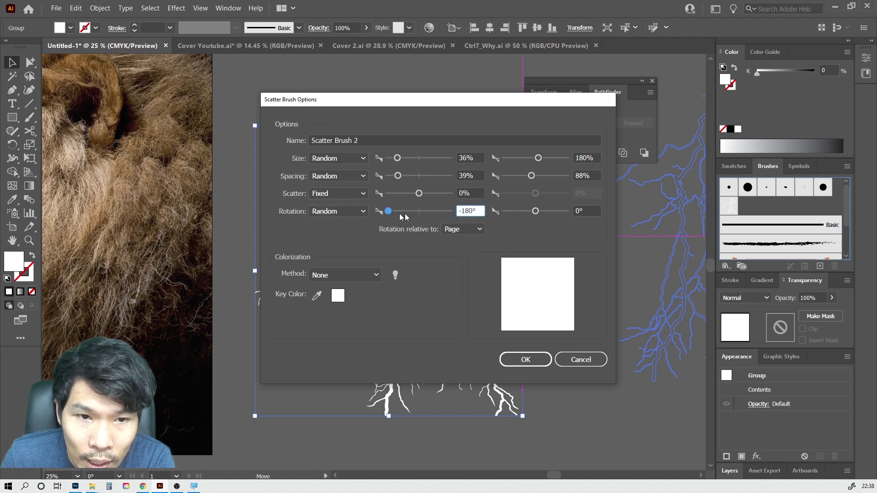
pyautogui.moveTo(537, 214); pyautogui.dragTo(590, 215)
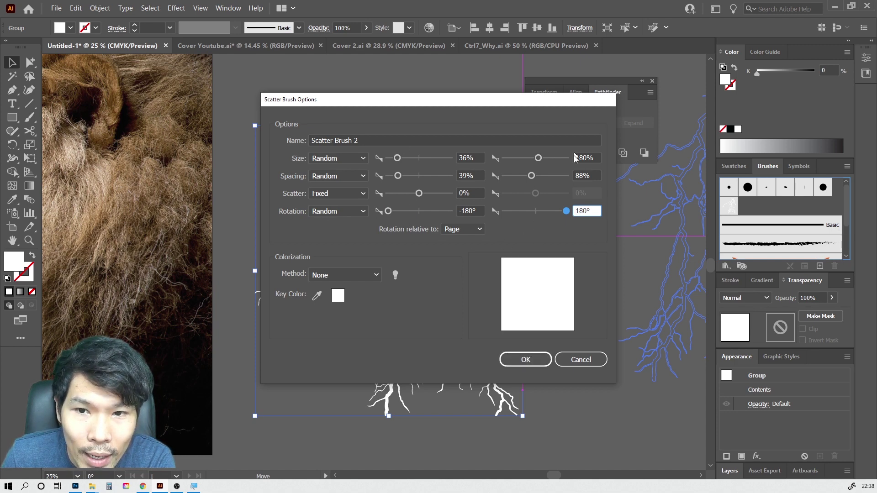
pyautogui.click(525, 360)
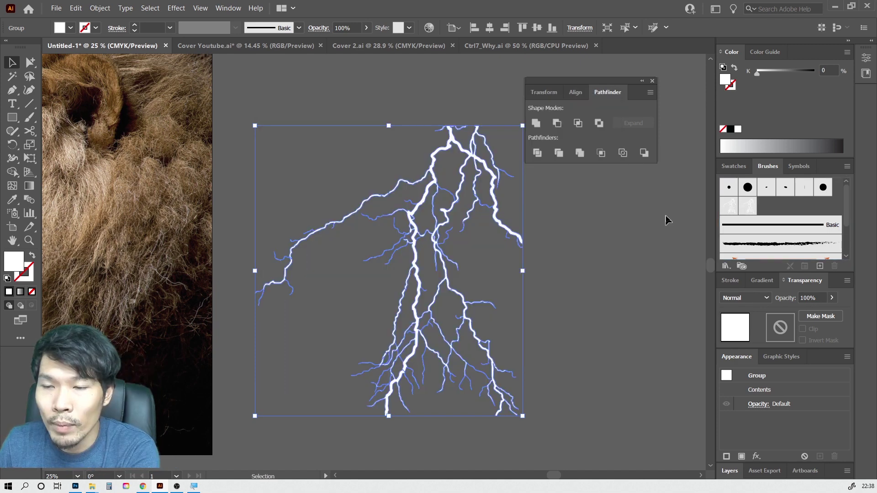
# - Make Scatter Brush 2 the active brush, leaving the lightning unchanged, and select the clipped lion group
pyautogui.click(751, 208)
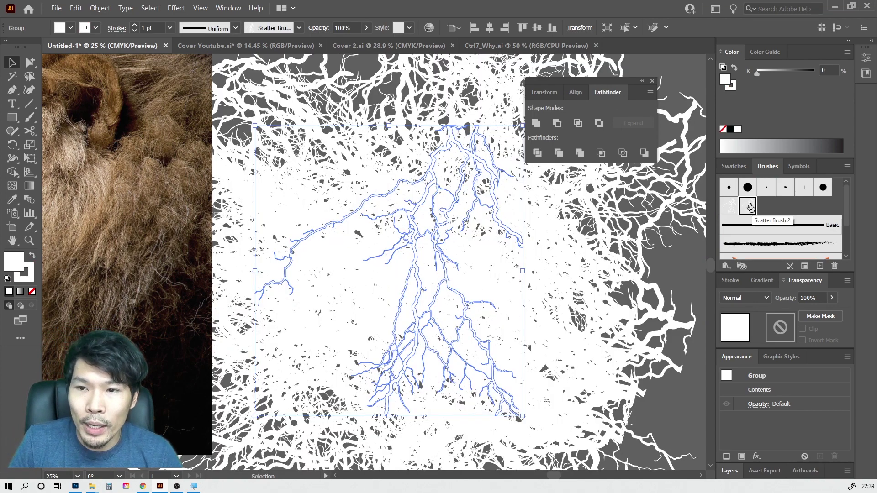
pyautogui.hotkey('ctrl', 'z')
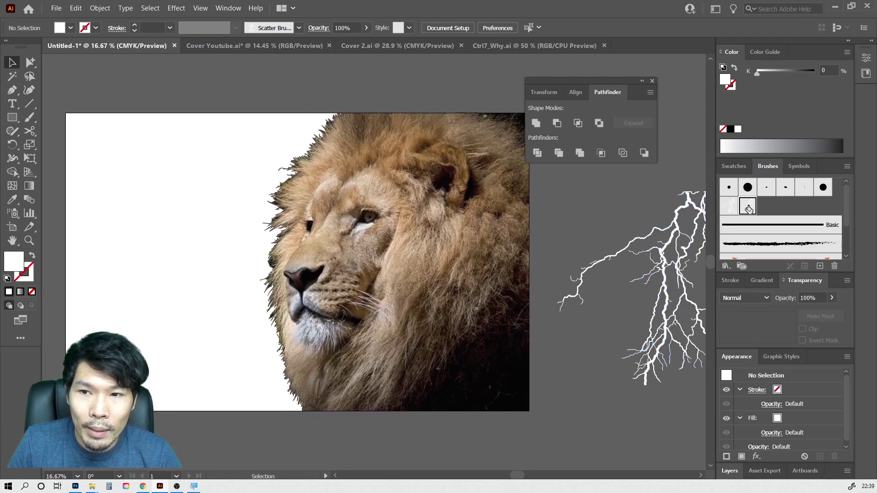
pyautogui.click(748, 207)
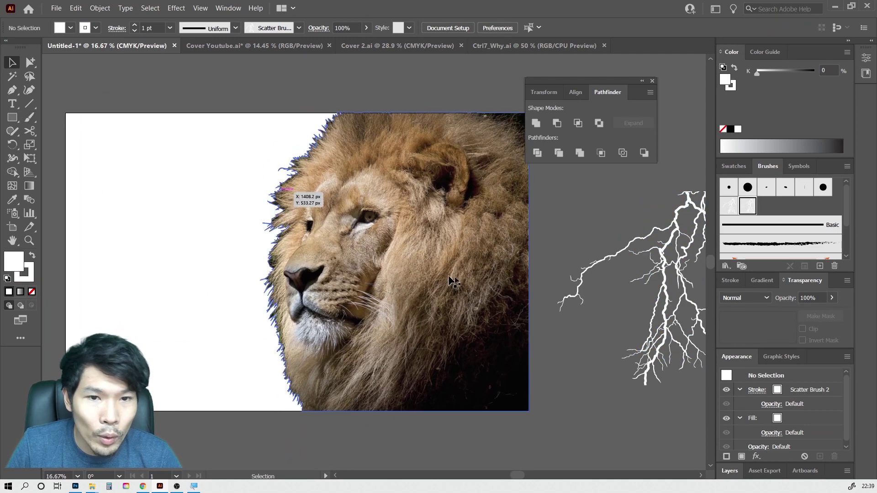
pyautogui.click(389, 259)
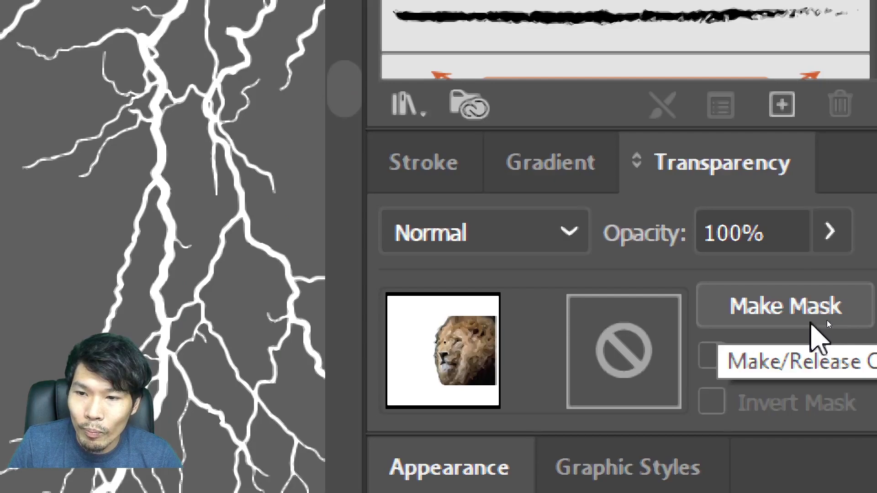
# - Add an opacity mask to the lion group, target the mask, and choose the Paintbrush
pyautogui.click(825, 318)
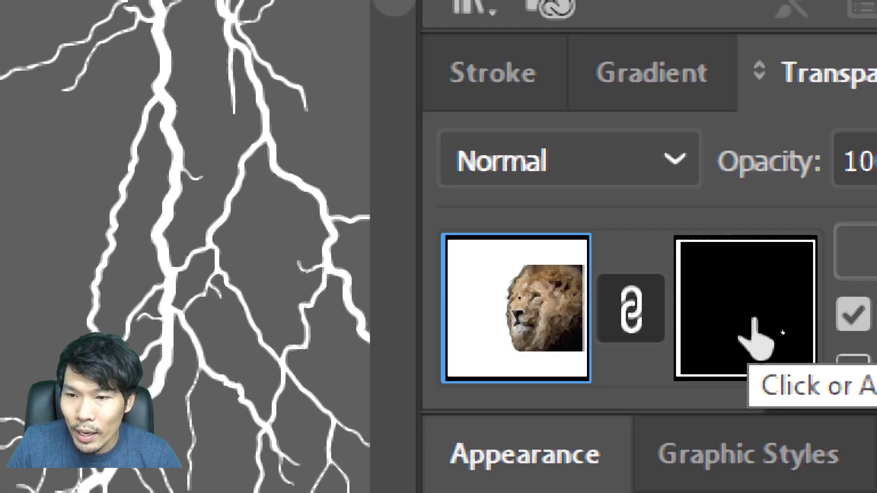
pyautogui.click(786, 333)
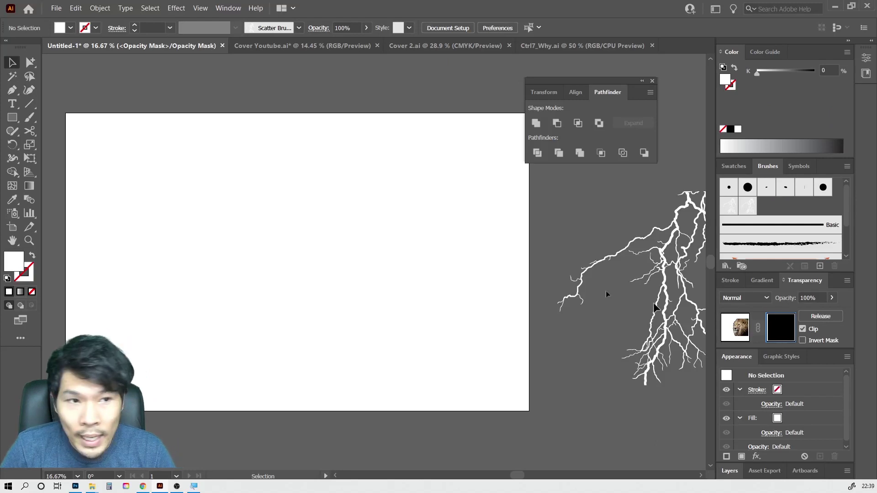
pyautogui.click(30, 118)
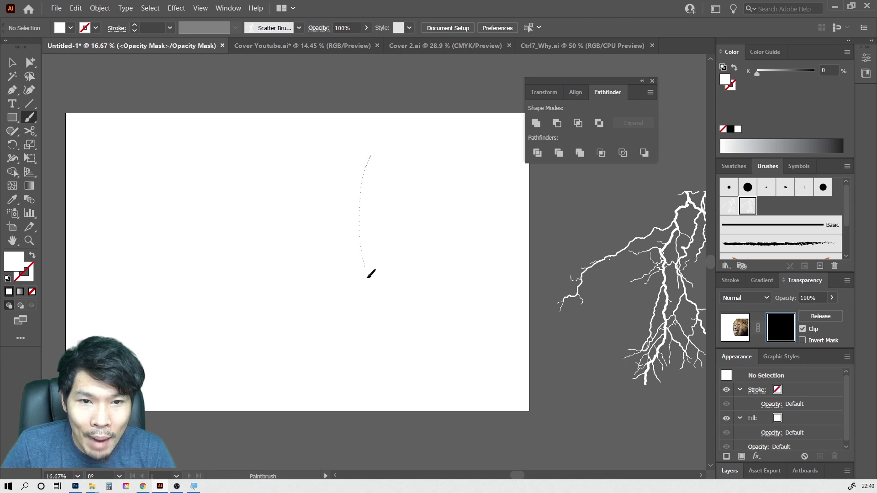
# - Paint the first lightning strokes across the lion's centre and lower middle
pyautogui.moveTo(367, 276); pyautogui.dragTo(388, 325)
pyautogui.moveTo(319, 304); pyautogui.dragTo(367, 204)
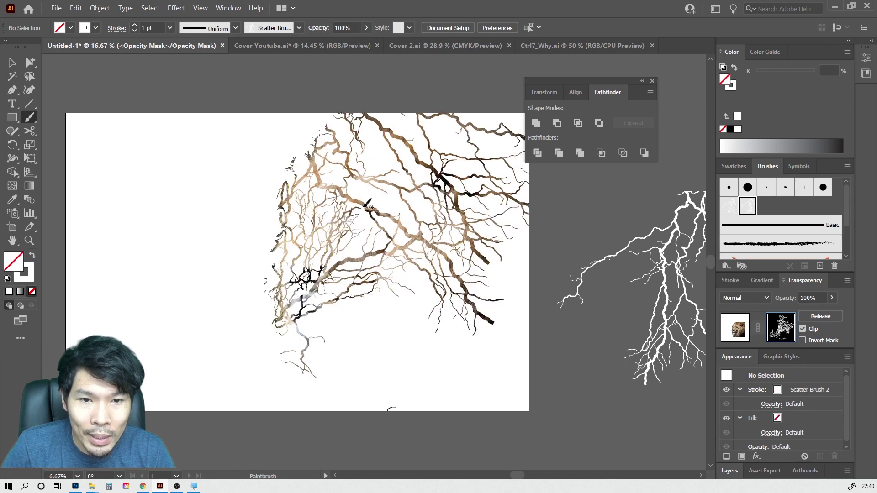
pyautogui.moveTo(356, 242); pyautogui.dragTo(356, 237)
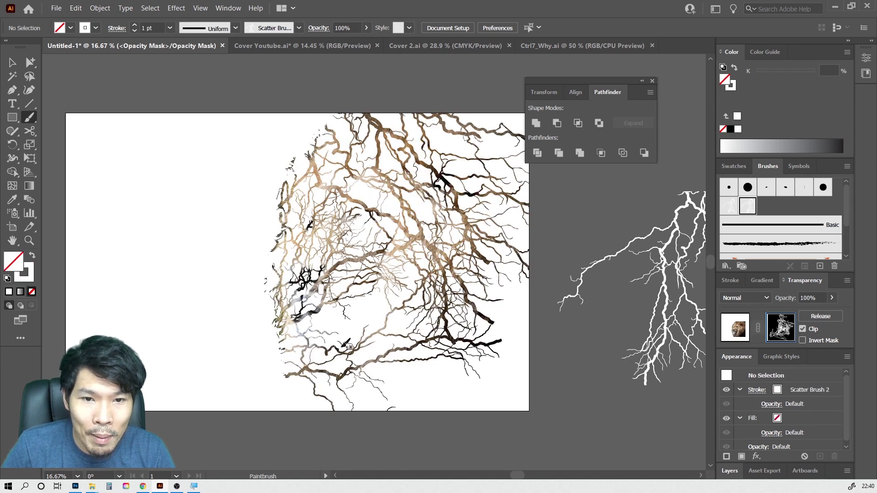
pyautogui.moveTo(322, 263); pyautogui.dragTo(502, 393)
pyautogui.moveTo(315, 311); pyautogui.dragTo(361, 342)
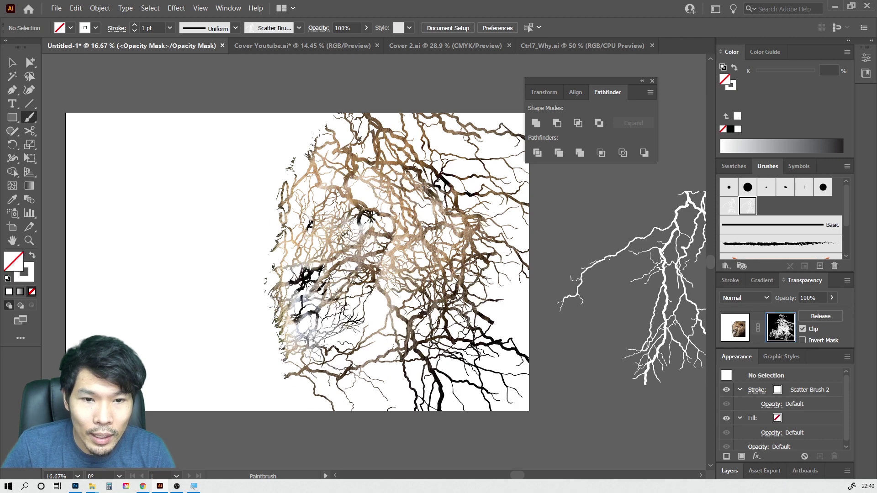
pyautogui.moveTo(297, 402); pyautogui.dragTo(502, 366)
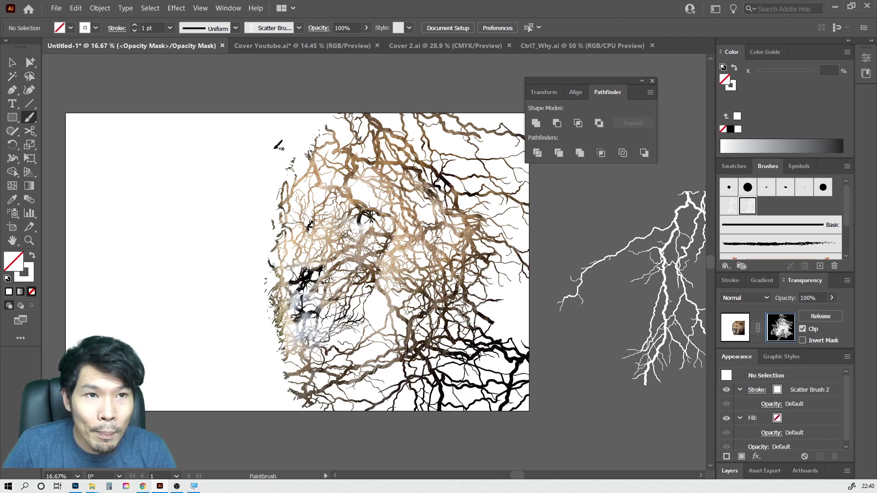
# - Set stroke opacity to 58% and thin the brush stroke weight to 0.5 pt
pyautogui.click(366, 29)
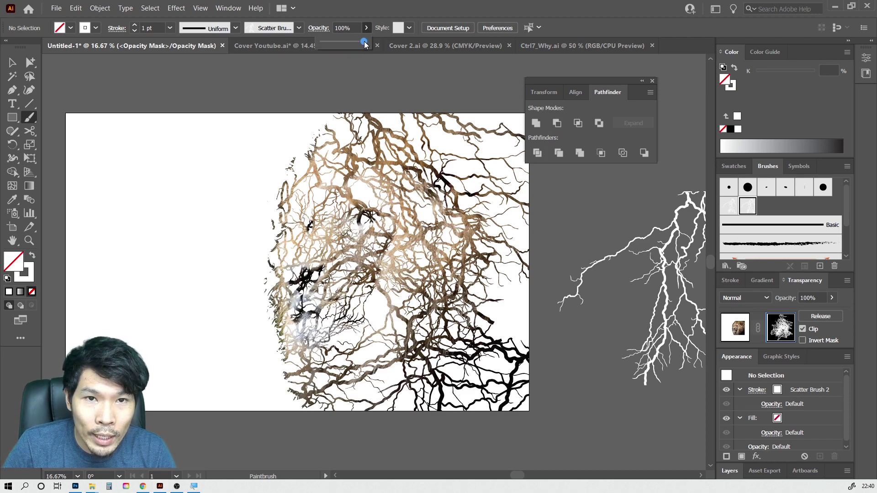
pyautogui.click(343, 62)
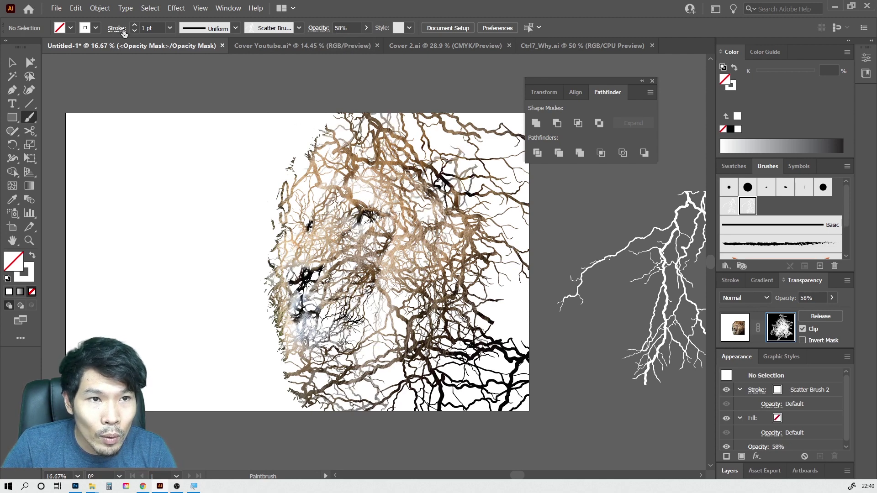
pyautogui.click(134, 31)
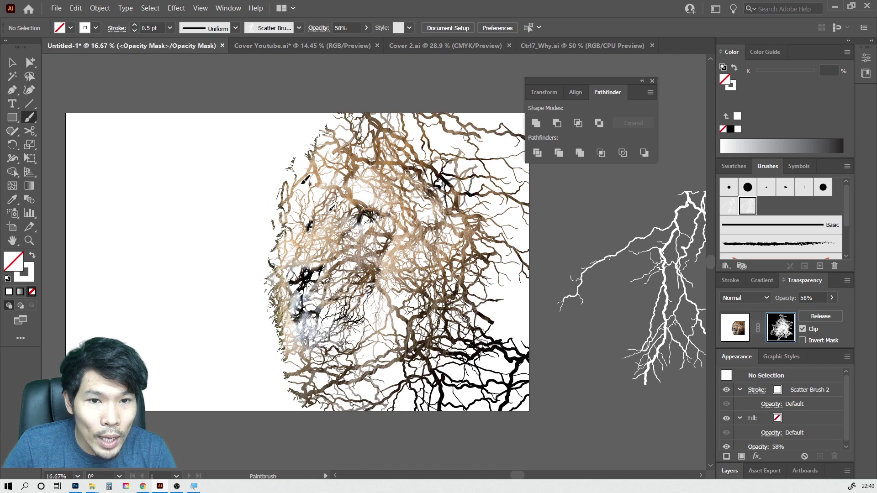
# - Paint more strokes revealing the left, lower and right sides of the lion's face
pyautogui.moveTo(386, 292); pyautogui.dragTo(347, 359)
pyautogui.moveTo(338, 158); pyautogui.dragTo(304, 215)
pyautogui.moveTo(301, 158); pyautogui.dragTo(319, 200)
pyautogui.moveTo(356, 361)
pyautogui.mouseDown()
pyautogui.moveTo(411, 404)
pyautogui.moveTo(493, 275)
pyautogui.mouseUp()
pyautogui.moveTo(512, 123); pyautogui.dragTo(520, 251)
pyautogui.moveTo(525, 197); pyautogui.dragTo(470, 337)
pyautogui.moveTo(374, 374)
pyautogui.mouseDown()
pyautogui.moveTo(328, 301)
pyautogui.moveTo(384, 349)
pyautogui.mouseUp()
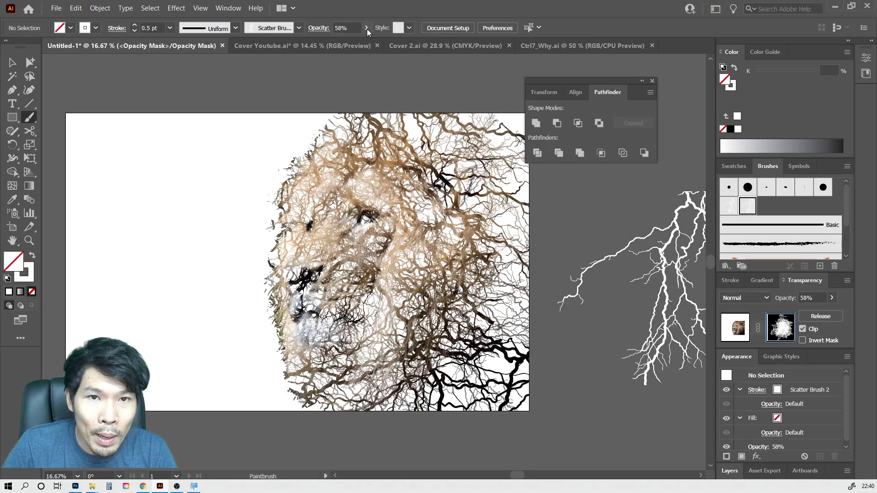
# - Try stroke opacity at 29%, then raise it back to 100%
pyautogui.click(366, 29)
pyautogui.moveTo(332, 42); pyautogui.dragTo(336, 42)
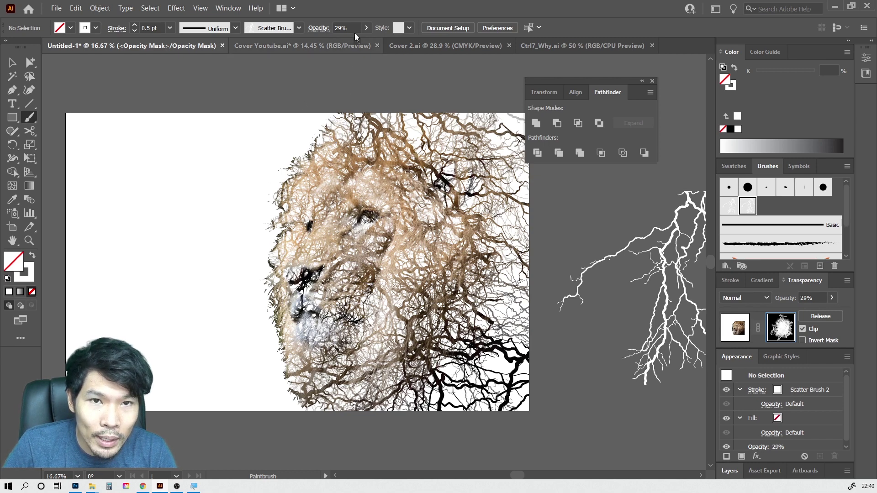
pyautogui.click(366, 28)
pyautogui.moveTo(335, 42); pyautogui.dragTo(368, 42)
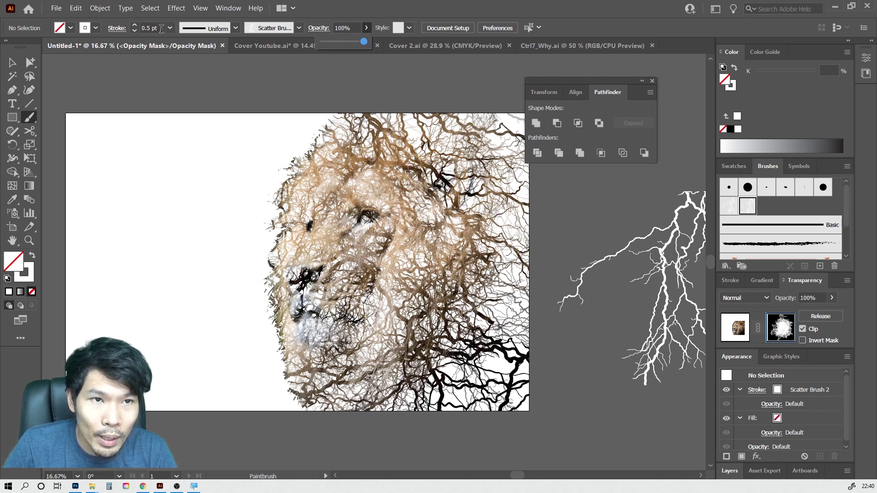
pyautogui.click(170, 28)
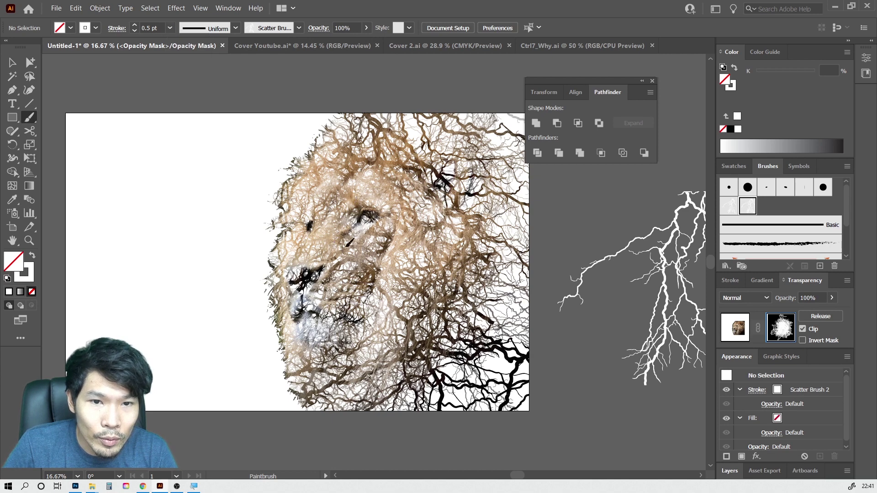
# - Paint strokes revealing the lion's eye, nose, muzzle and beard
pyautogui.moveTo(364, 207); pyautogui.dragTo(377, 224)
pyautogui.moveTo(324, 235); pyautogui.dragTo(292, 274)
pyautogui.moveTo(338, 329); pyautogui.dragTo(294, 365)
pyautogui.moveTo(297, 215); pyautogui.dragTo(299, 277)
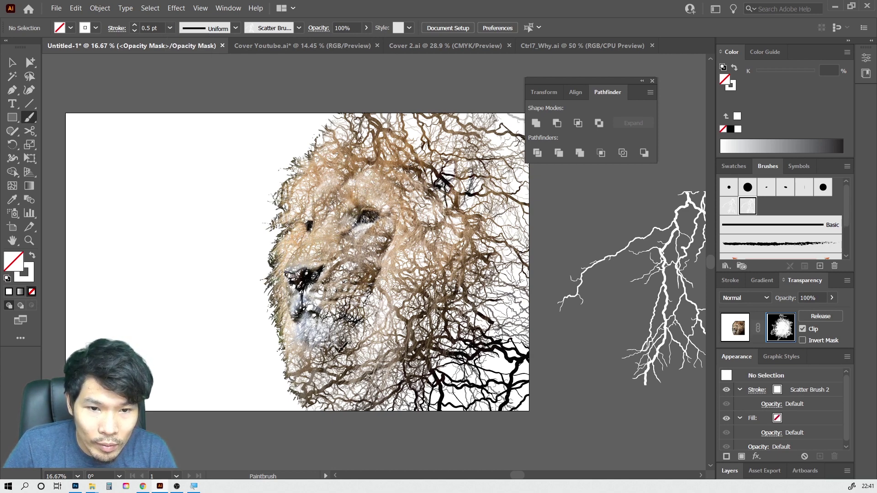
pyautogui.moveTo(320, 324)
pyautogui.mouseDown()
pyautogui.moveTo(347, 393)
pyautogui.moveTo(366, 292)
pyautogui.mouseUp()
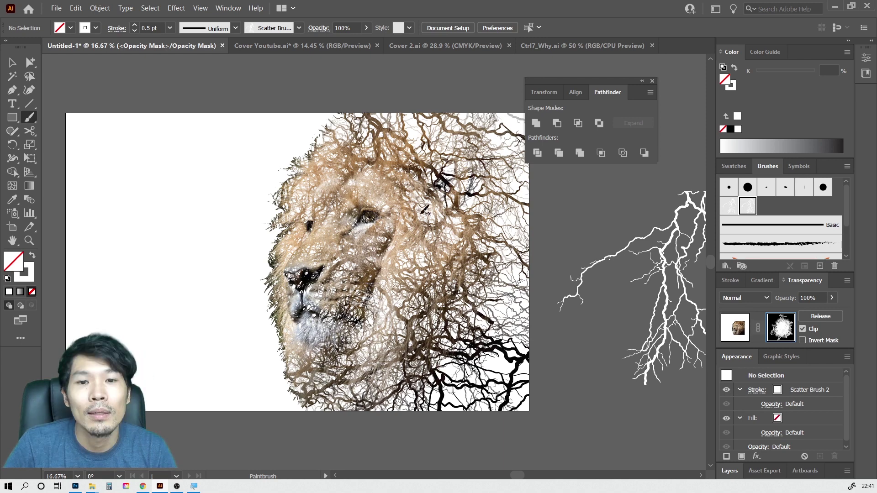
# - Switch back to the Selection tool after browsing the shape tool options
pyautogui.press('v')
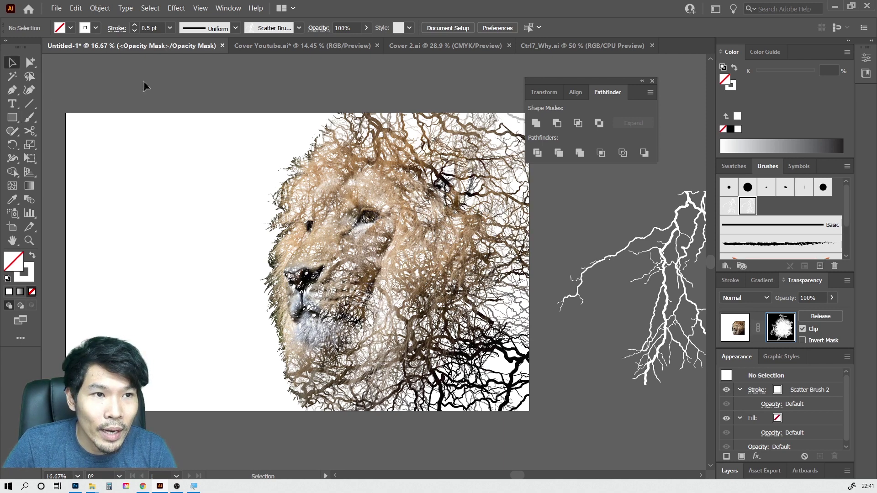
pyautogui.keyDown('alt'); pyautogui.scroll(-1, 246, 112); pyautogui.keyUp('alt')
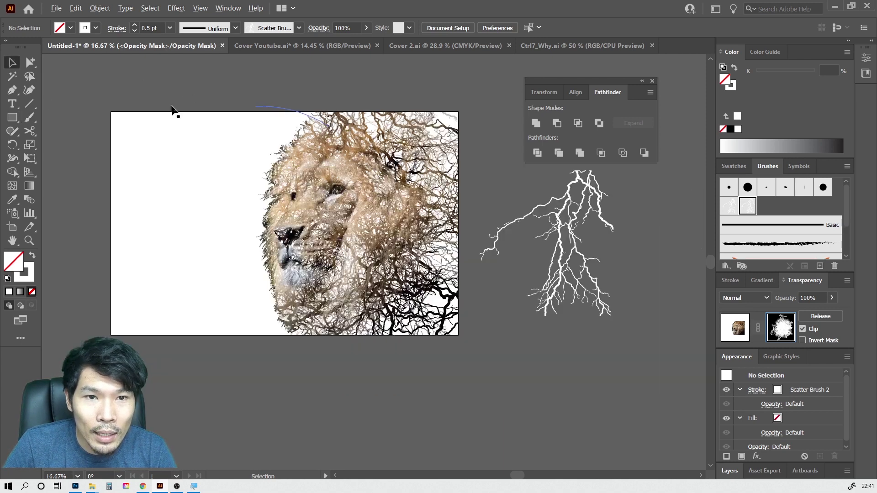
pyautogui.click(13, 119)
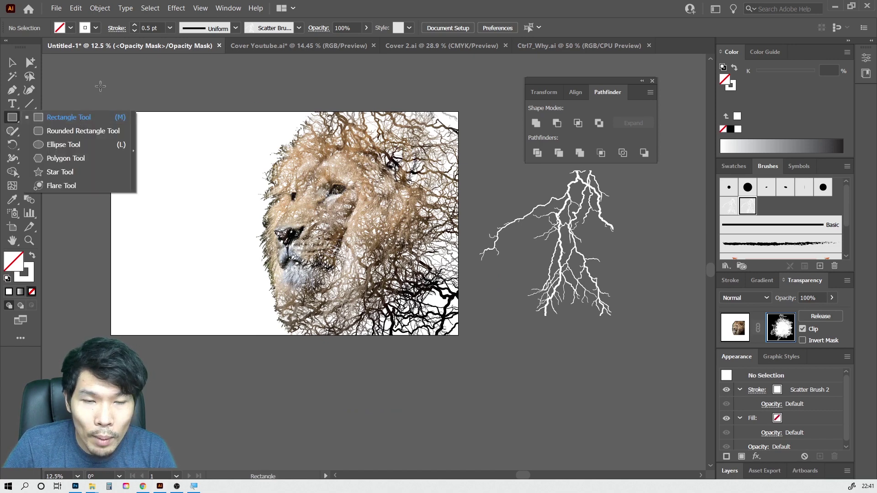
pyautogui.click(9, 65)
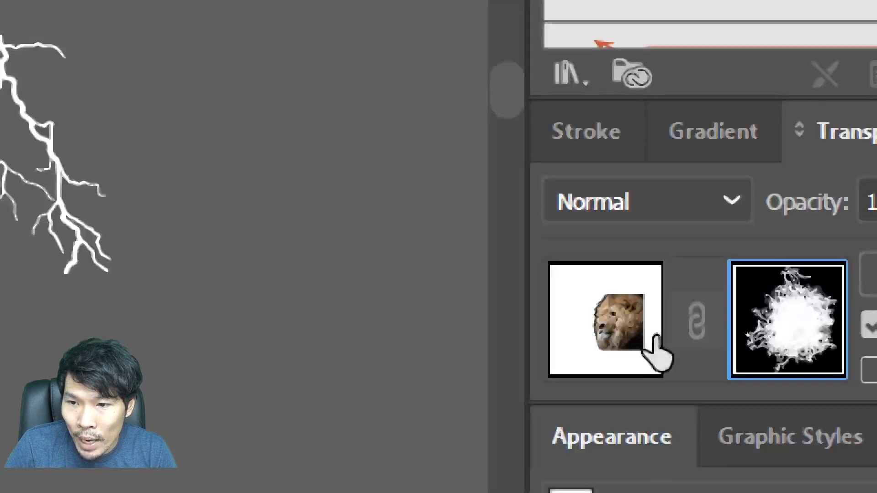
# - Target the lion artwork and draw an artboard-sized rectangle filled black from Swatches
pyautogui.click(592, 350)
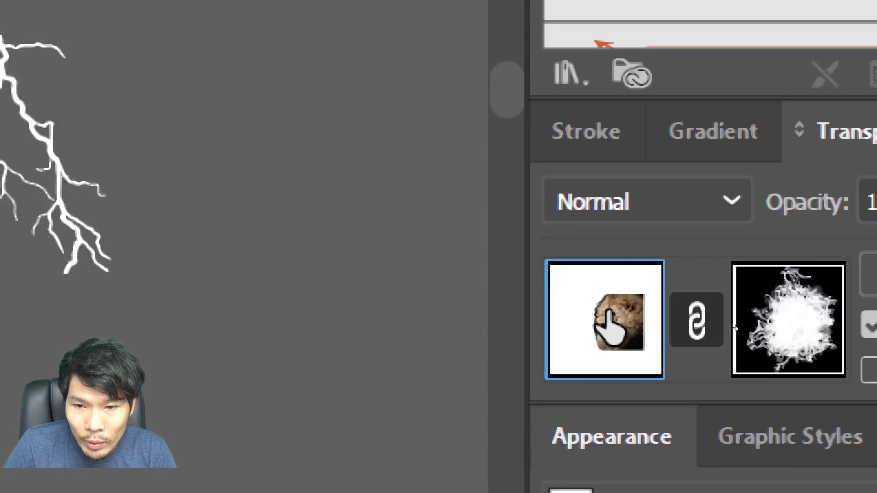
pyautogui.press('m')
pyautogui.moveTo(110, 111); pyautogui.dragTo(457, 336)
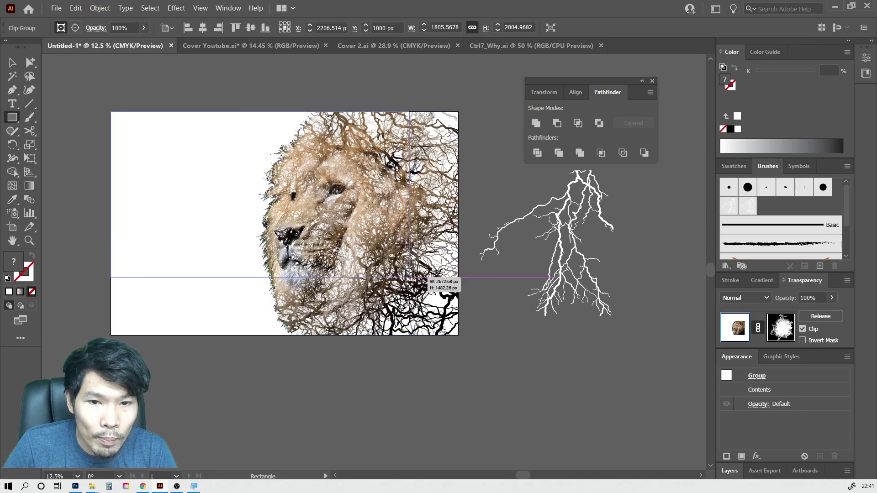
pyautogui.click(733, 166)
pyautogui.click(747, 201)
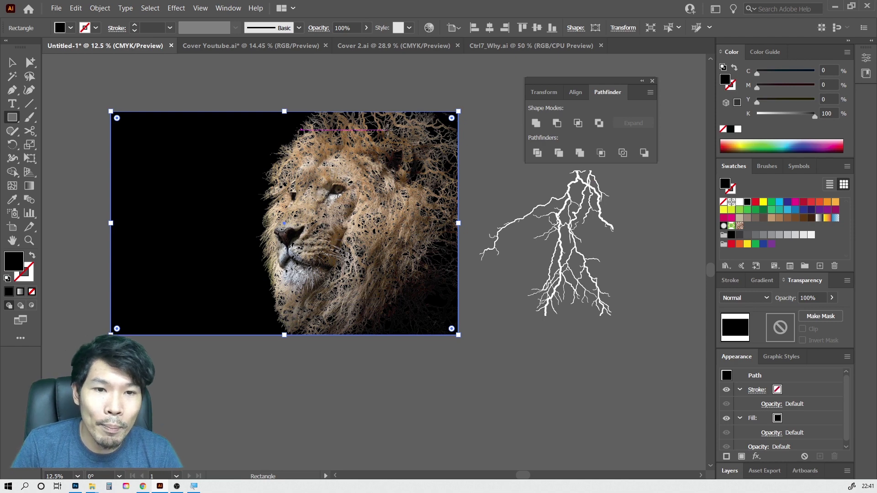
# - Deselect the black rectangle, reselect the lion and reopen its opacity mask for erasing
pyautogui.click(14, 62)
pyautogui.click(256, 97)
pyautogui.hotkey('ctrl', '=')
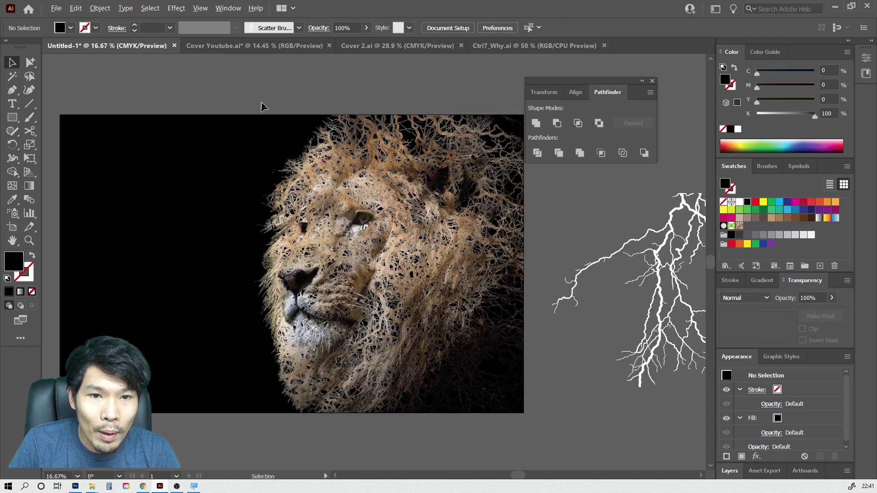
pyautogui.hotkey('ctrl', '=')
pyautogui.hotkey('ctrl', '-')
pyautogui.click(359, 252)
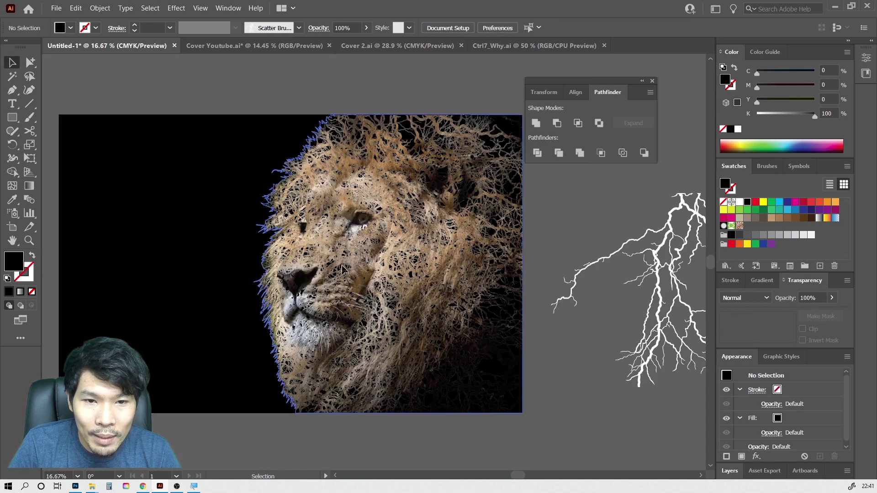
pyautogui.click(783, 332)
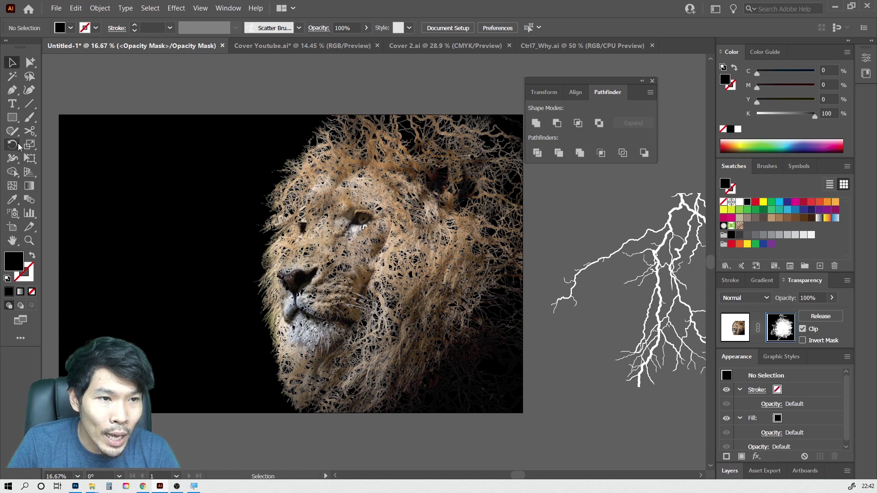
pyautogui.hotkey('shift', 'e')
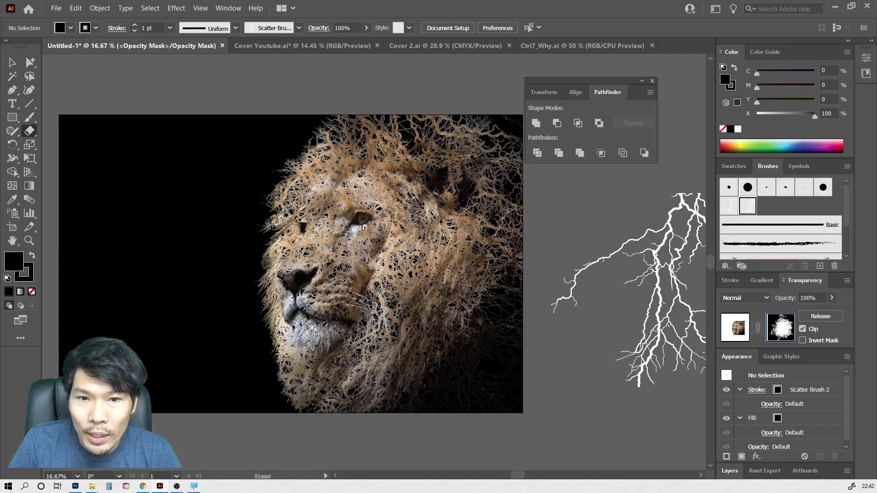
# - Erase seven streaks of mask across the lion's eye, muzzle and mouth, then close Pathfinder
pyautogui.moveTo(408, 223); pyautogui.dragTo(335, 289)
pyautogui.moveTo(354, 192); pyautogui.dragTo(424, 315)
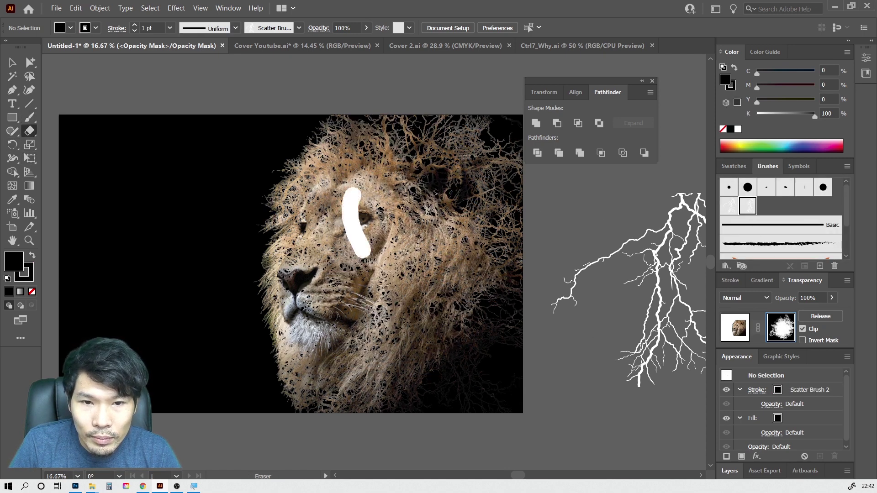
pyautogui.moveTo(315, 227); pyautogui.dragTo(392, 338)
pyautogui.moveTo(362, 232); pyautogui.dragTo(321, 311)
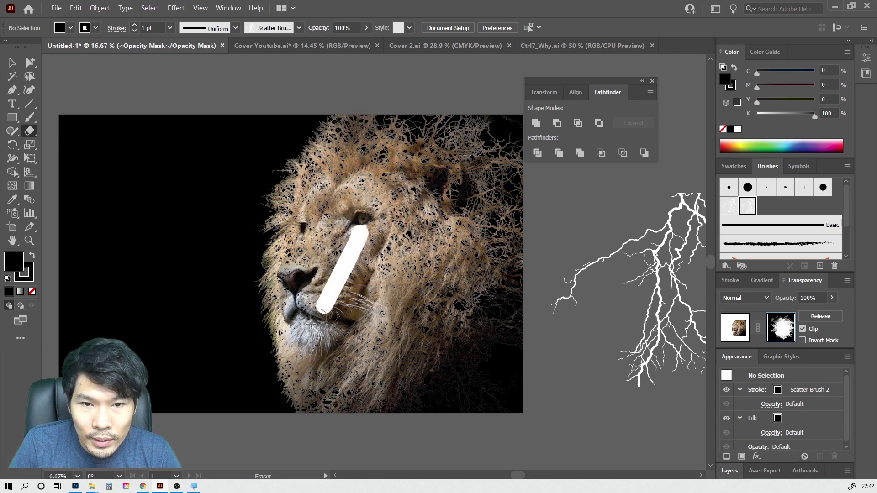
pyautogui.moveTo(419, 255); pyautogui.dragTo(373, 312)
pyautogui.moveTo(391, 257)
pyautogui.mouseDown()
pyautogui.moveTo(407, 284)
pyautogui.moveTo(396, 330)
pyautogui.mouseUp()
pyautogui.moveTo(331, 313); pyautogui.dragTo(340, 336)
pyautogui.press('v')
pyautogui.hotkey('ctrl', 'shift', 'F9')
# - Pan the view to bring the whole finished lion into view
pyautogui.hscroll(-2, 544, 228)
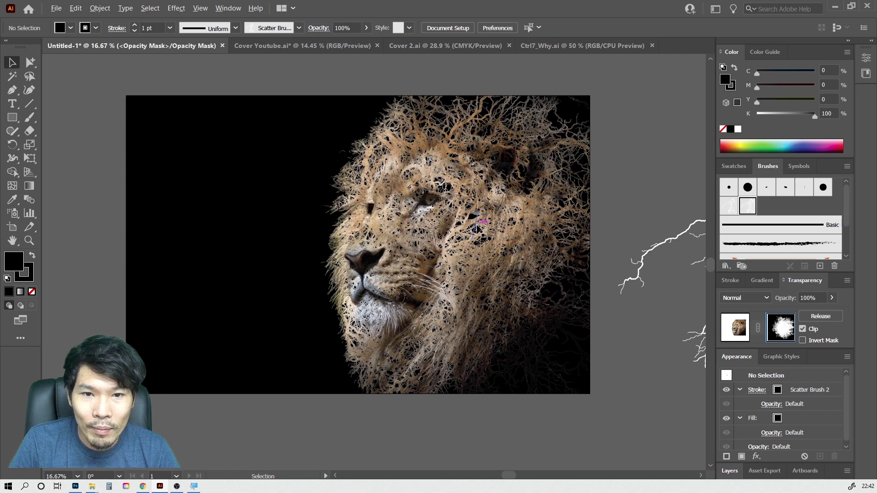
pyautogui.scroll(1, 476, 227)
pyautogui.moveTo(476, 227)
pyautogui.mouseDown()
pyautogui.moveTo(520, 244)
pyautogui.moveTo(533, 238)
pyautogui.mouseUp()
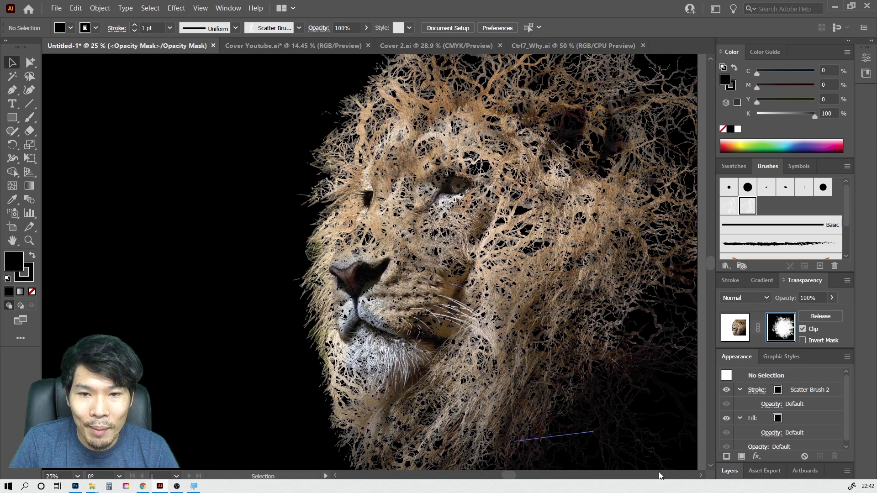